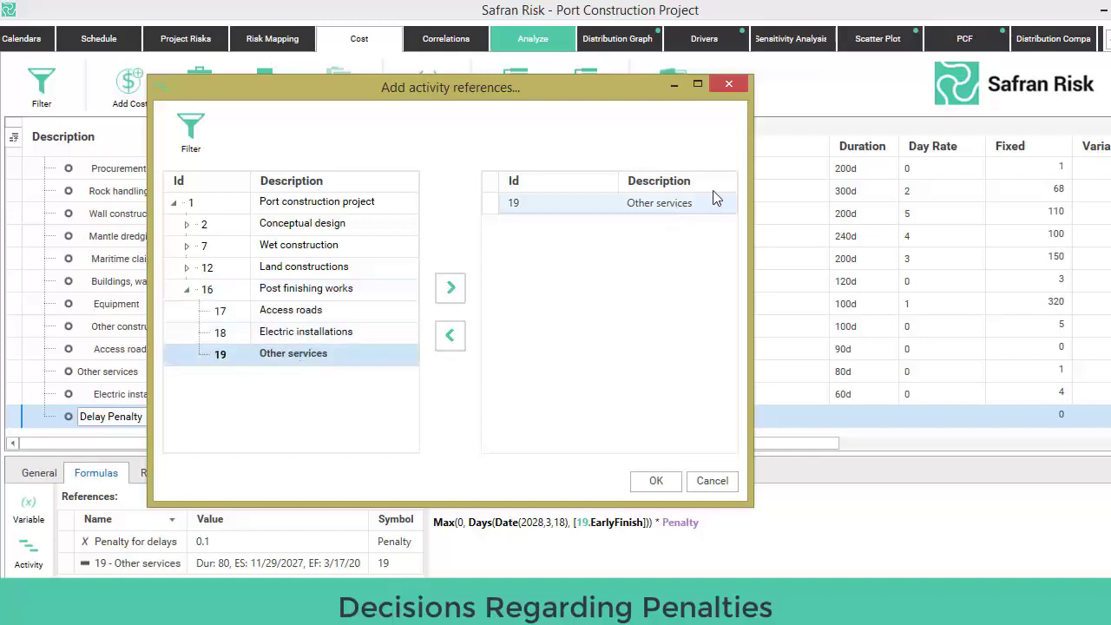
Step: Close the activity references dialog so activity 19 is referenced in the Delay Penalty formula
click(721, 481)
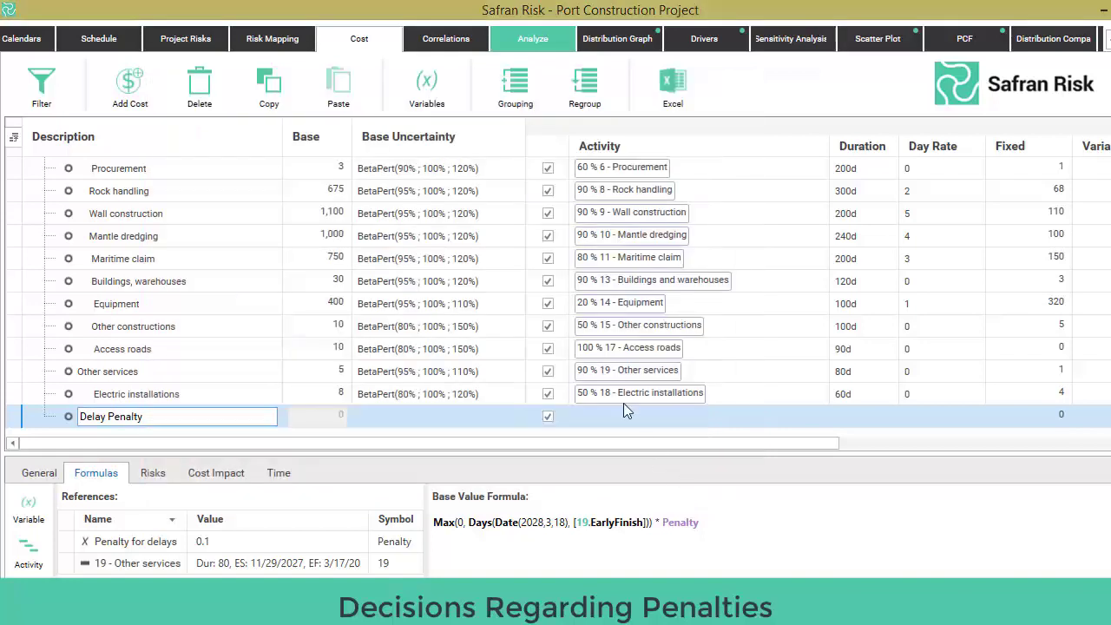
click(429, 87)
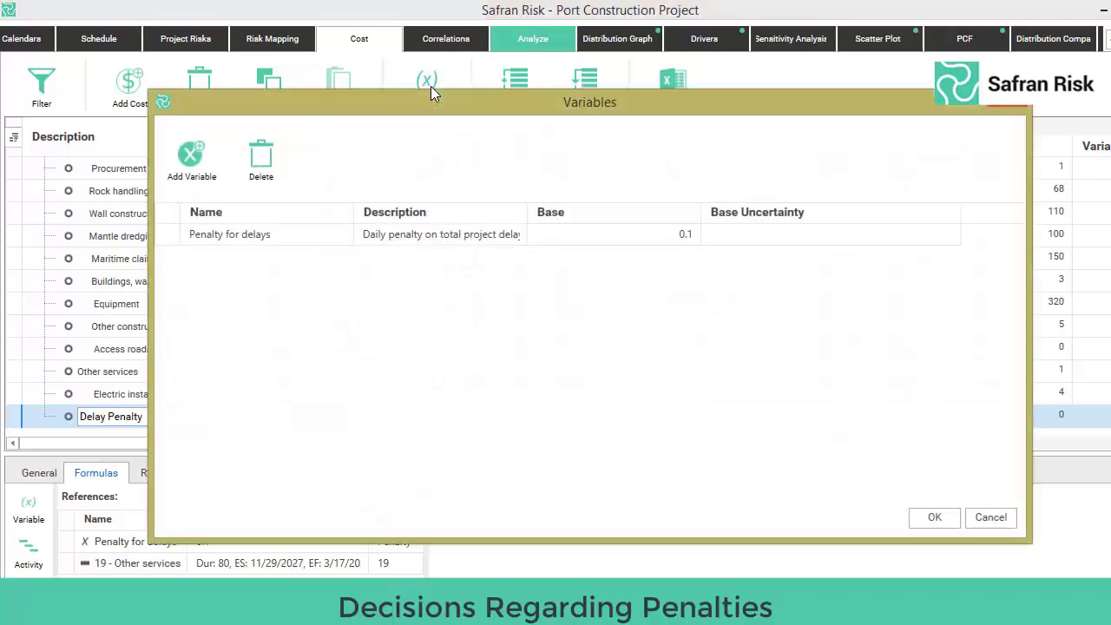
drag(351, 235, 322, 236)
click(289, 242)
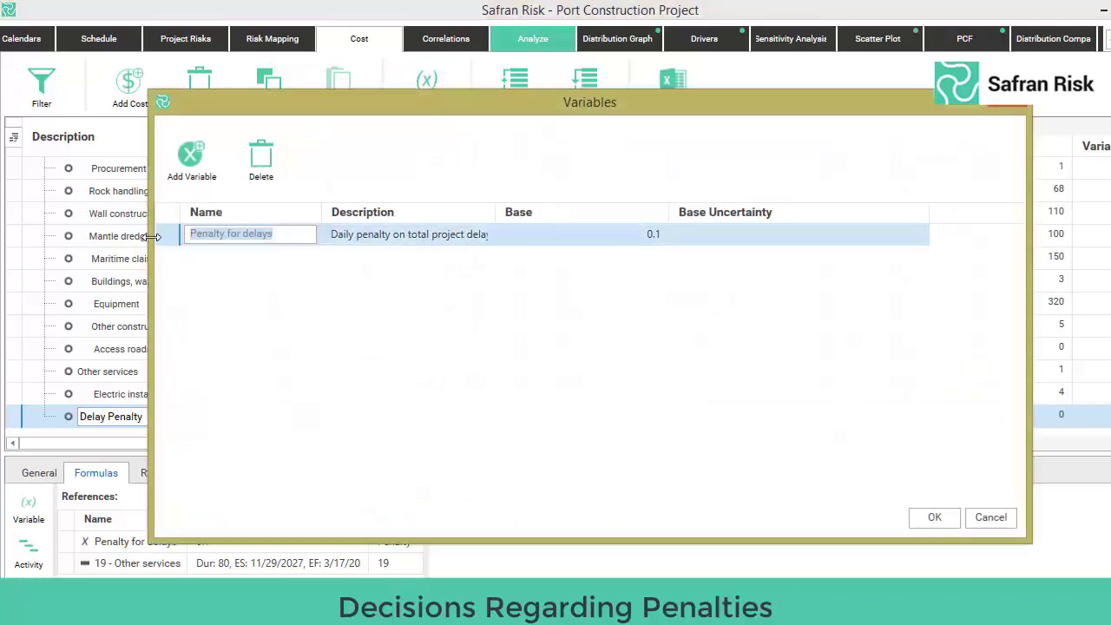
drag(495, 233, 523, 235)
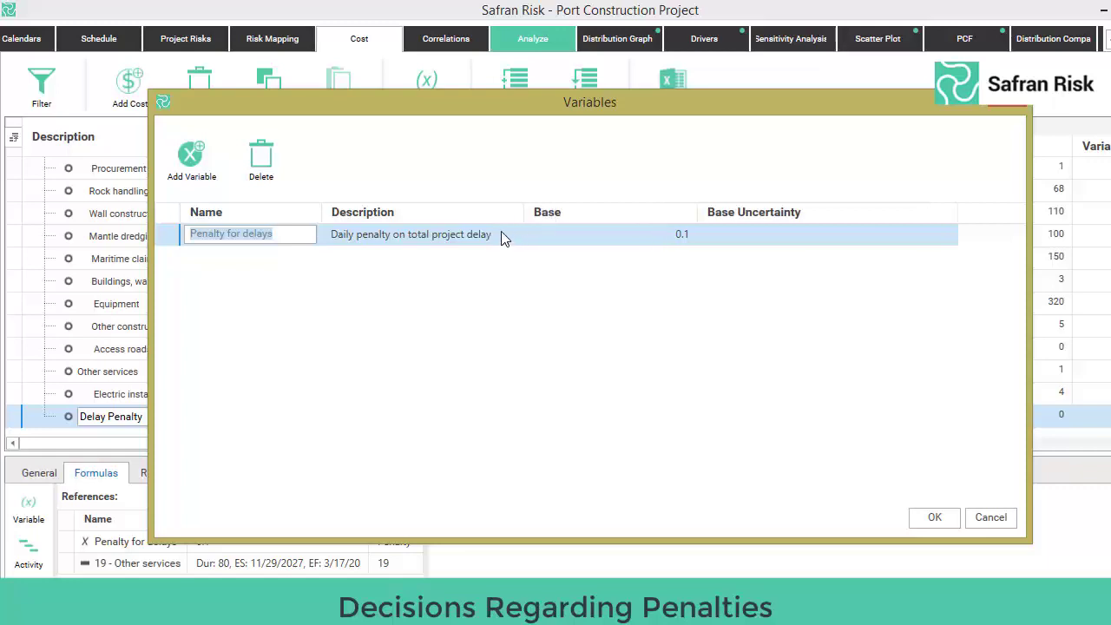
click(501, 231)
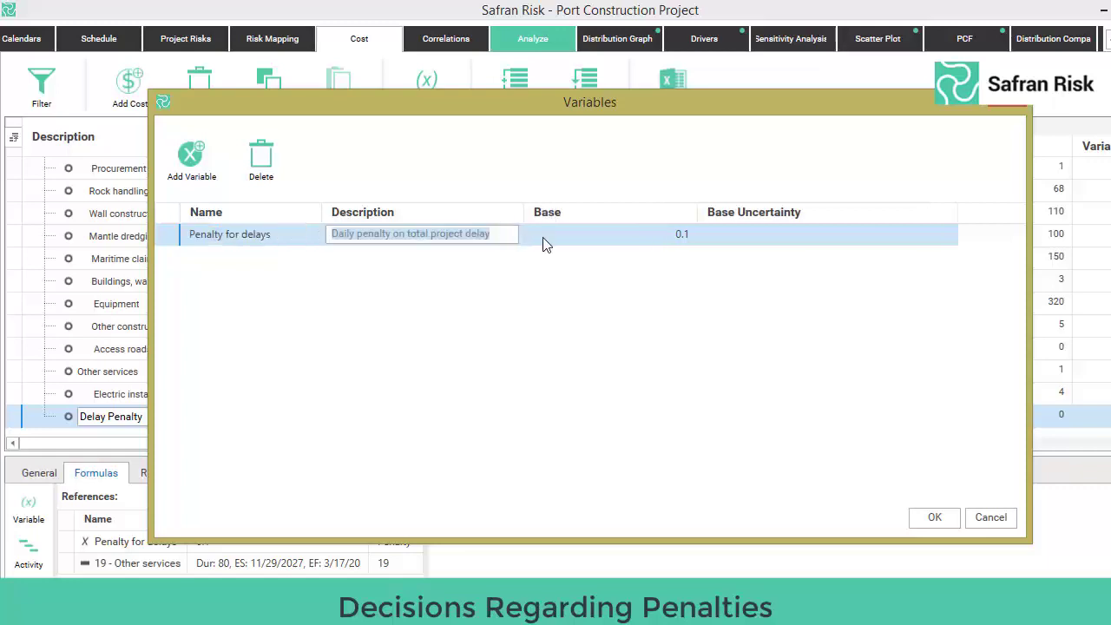
click(577, 236)
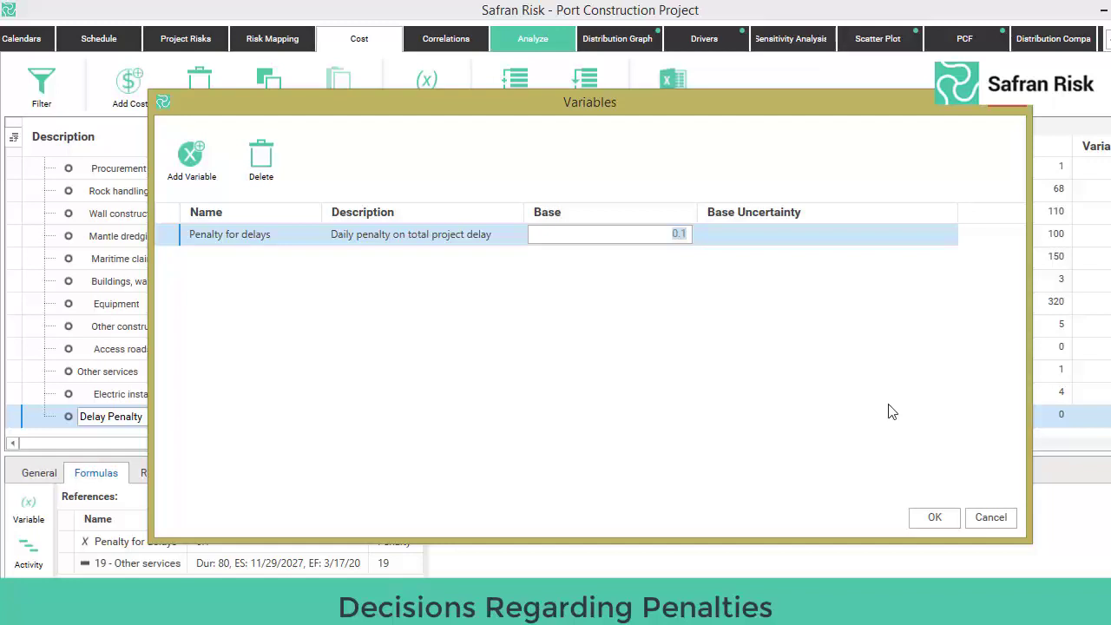
click(969, 519)
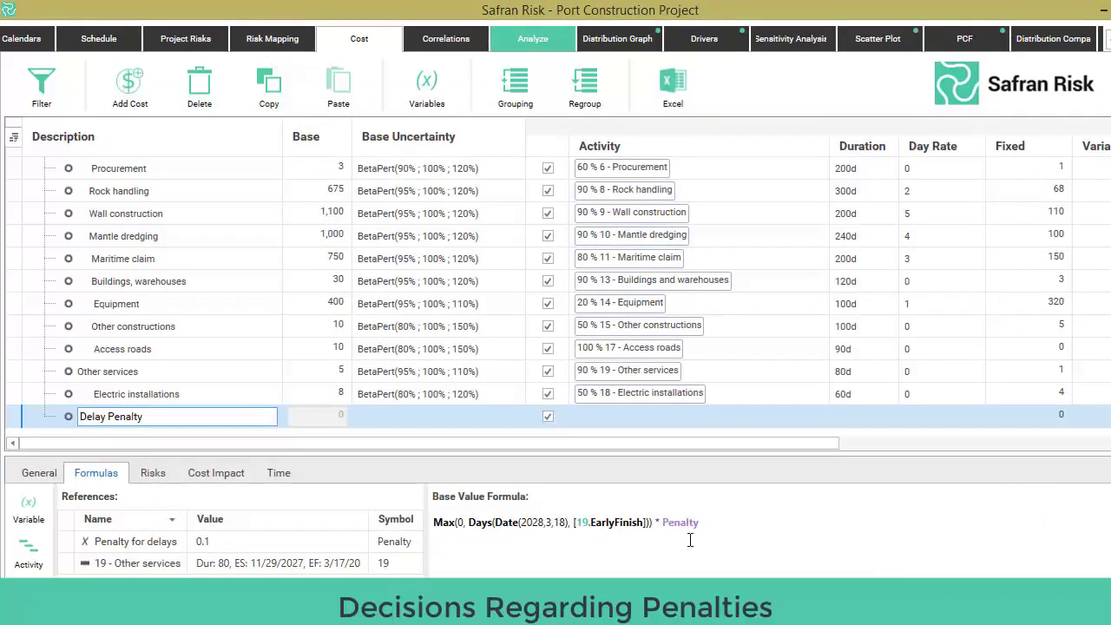
click(104, 547)
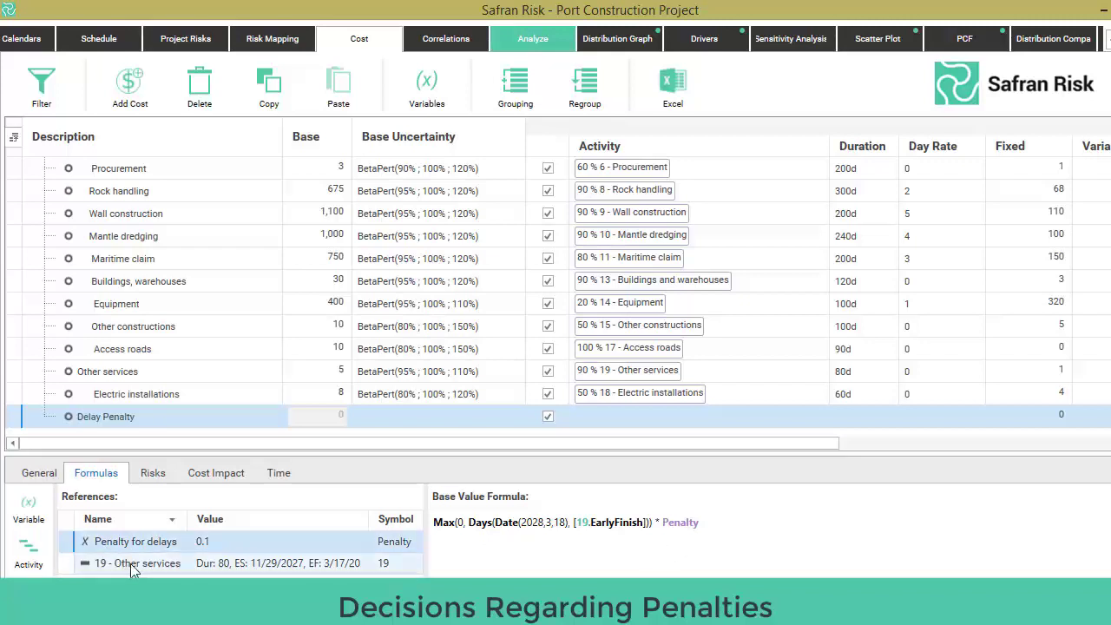
click(130, 563)
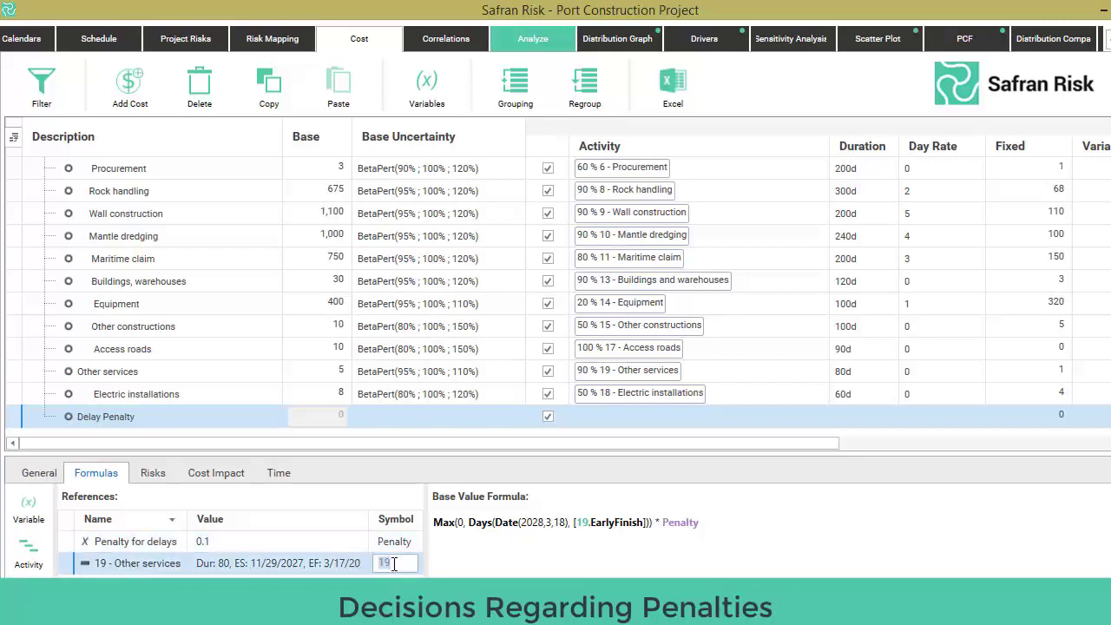
click(415, 542)
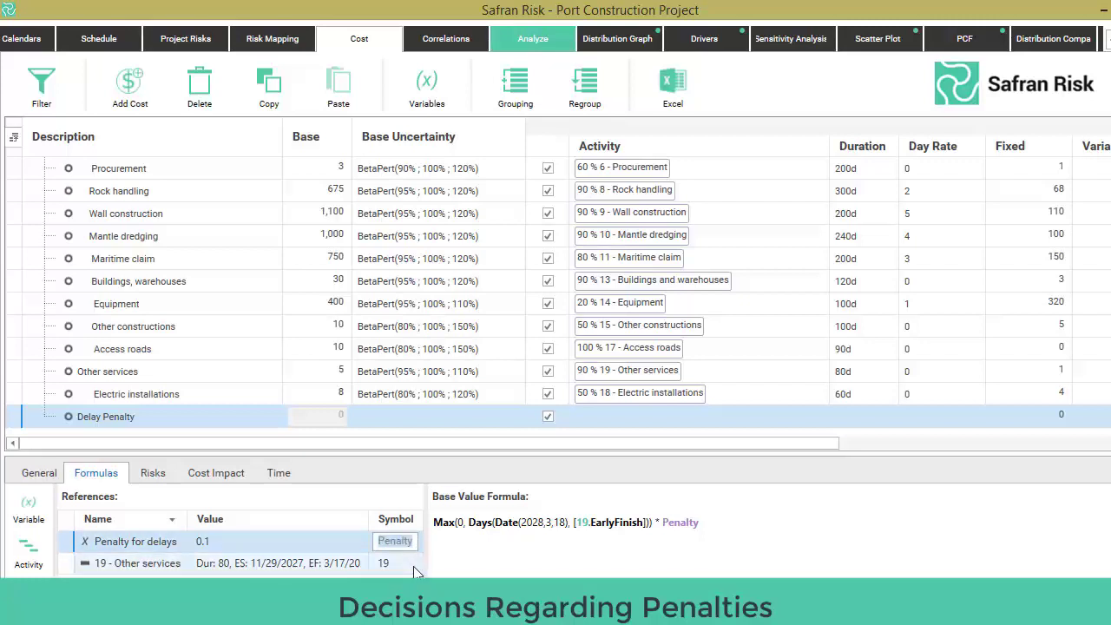
click(411, 565)
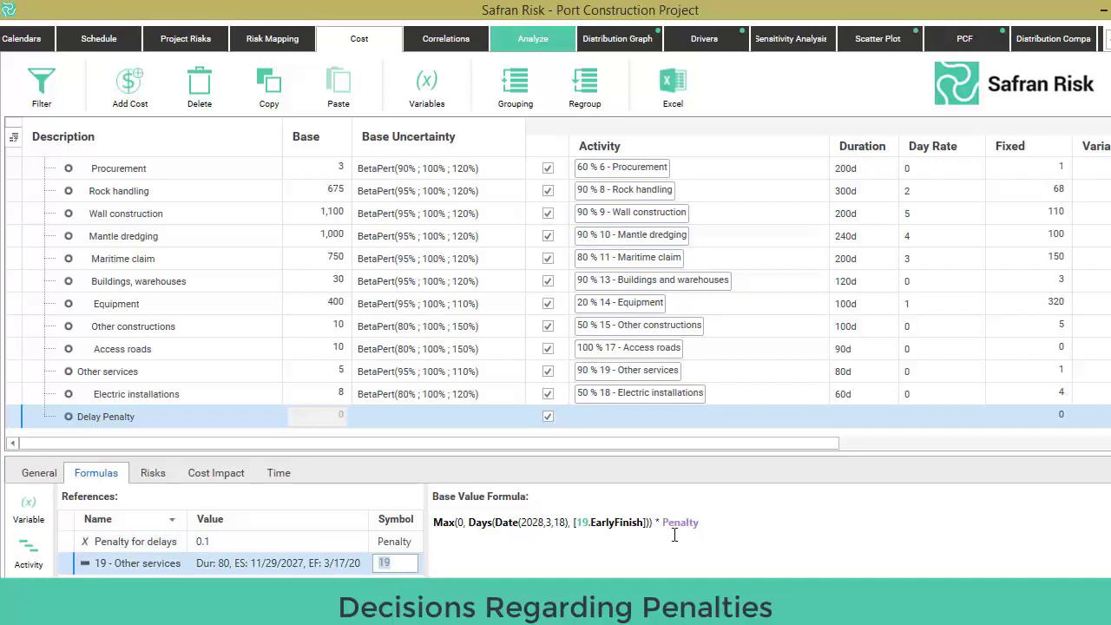
click(737, 521)
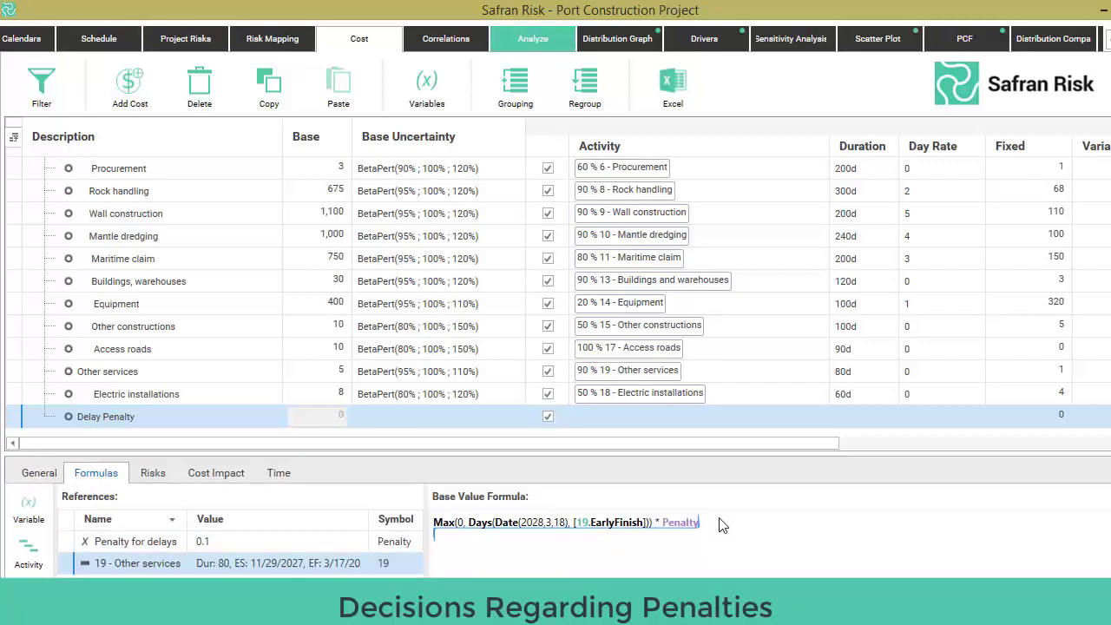
key(ctrl+a)
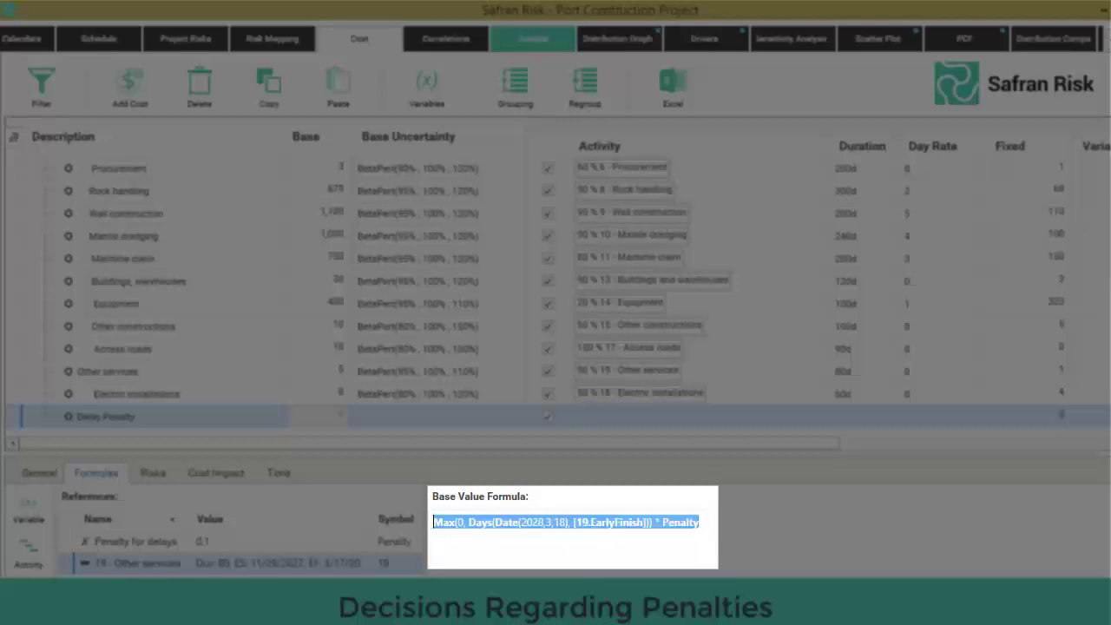
click(699, 569)
click(470, 522)
double_click(484, 523)
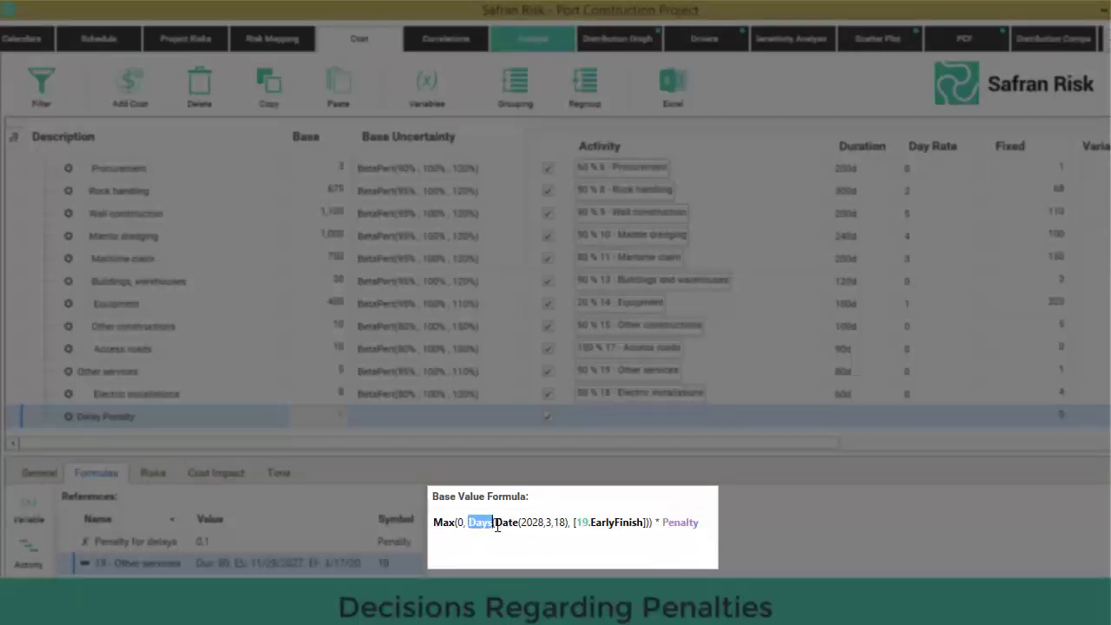
drag(570, 522, 654, 522)
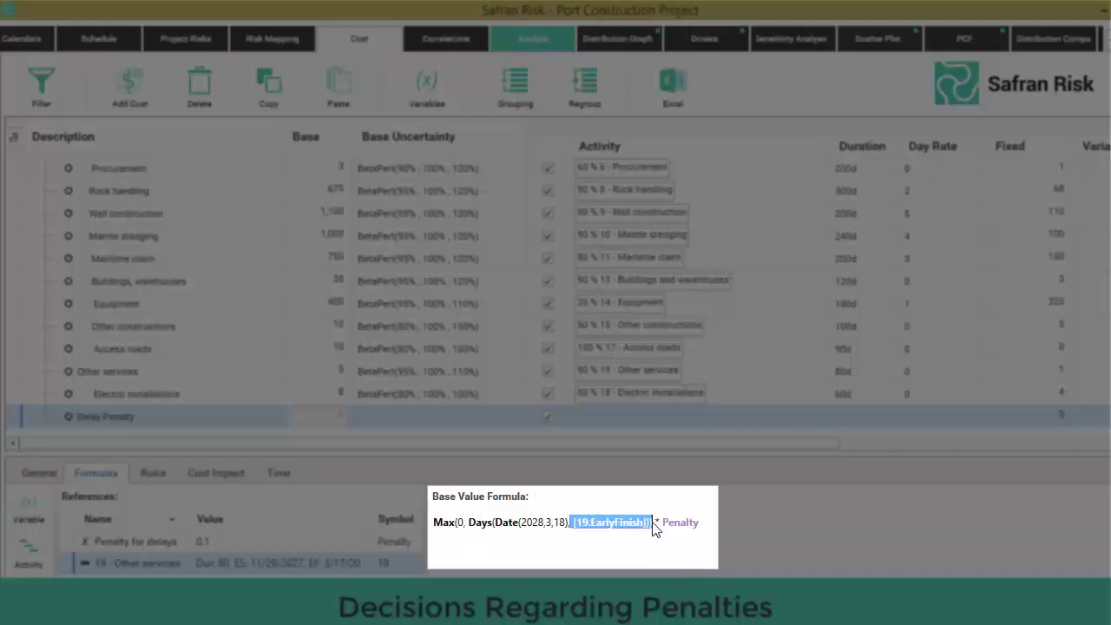
drag(495, 522, 569, 522)
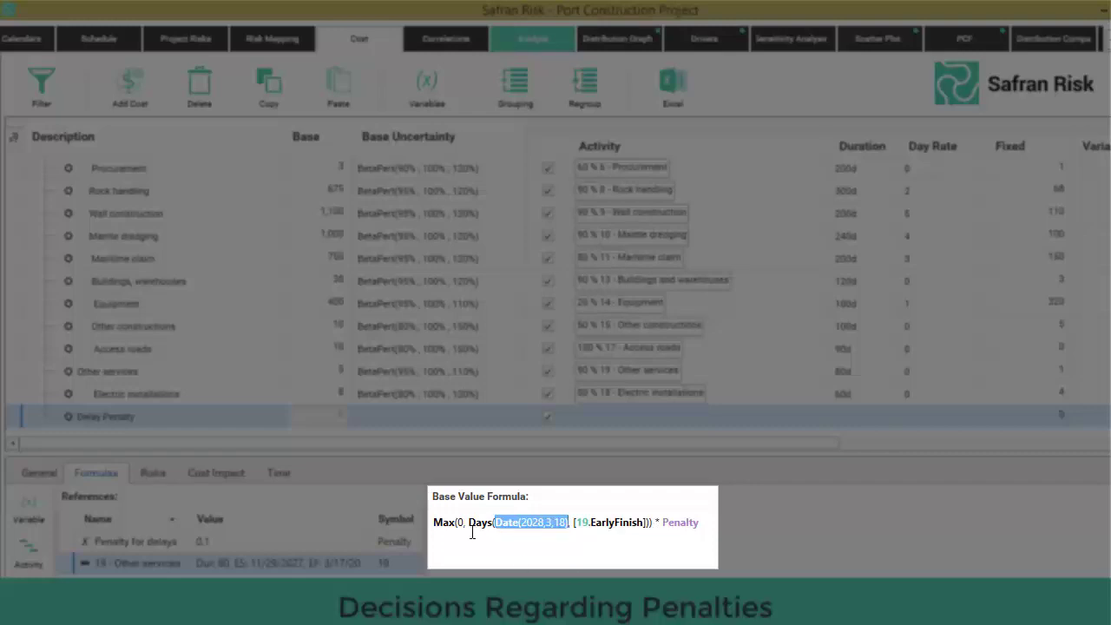
drag(465, 523, 734, 530)
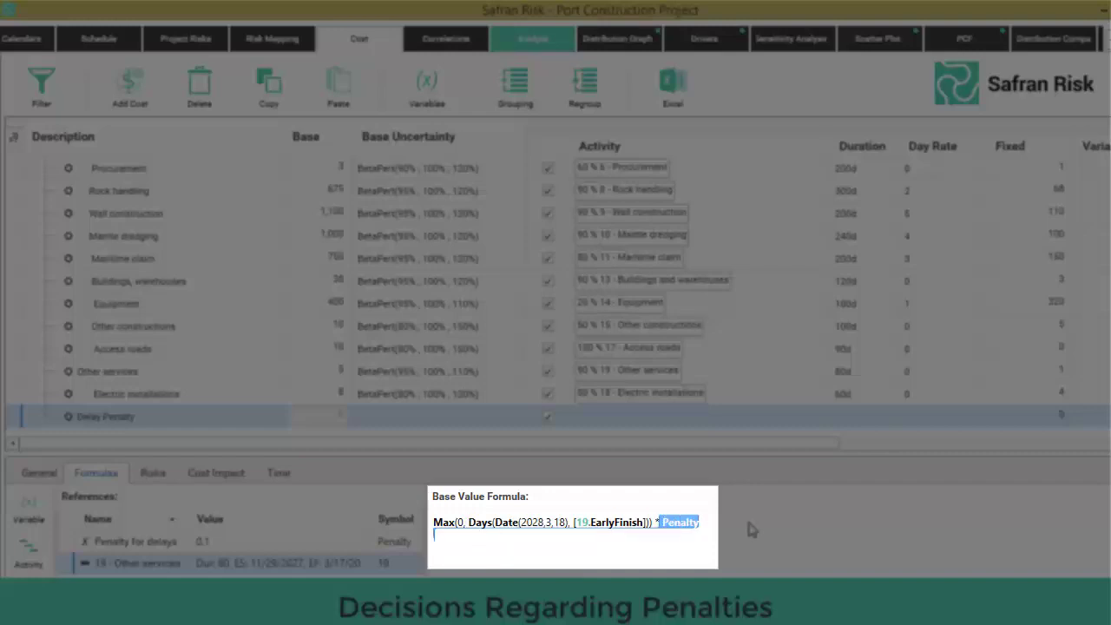
click(744, 519)
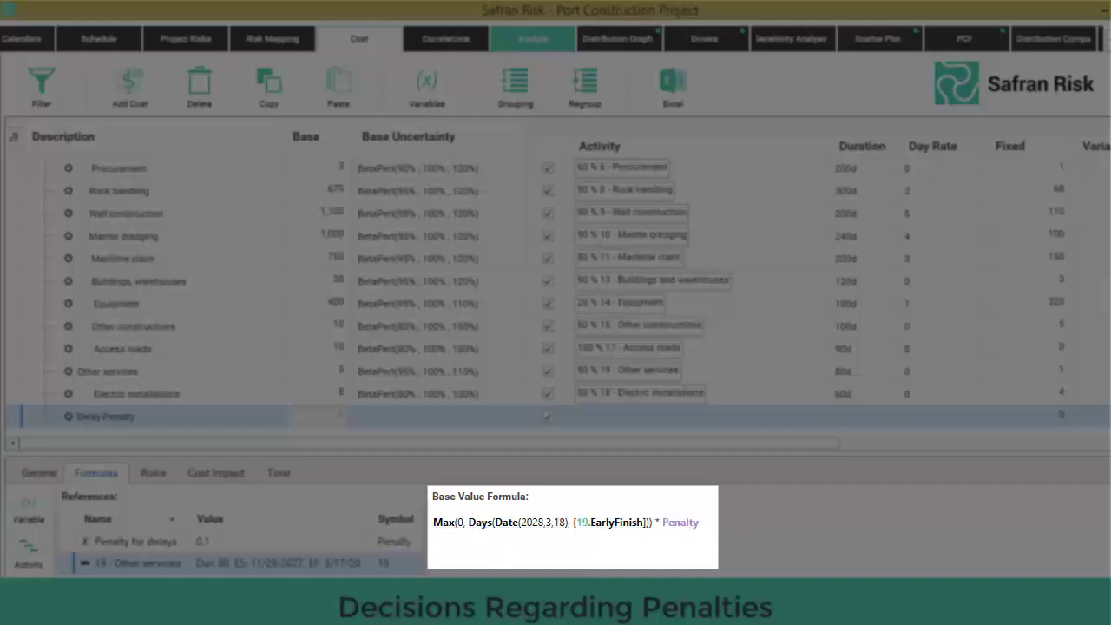
drag(456, 524, 428, 524)
click(791, 521)
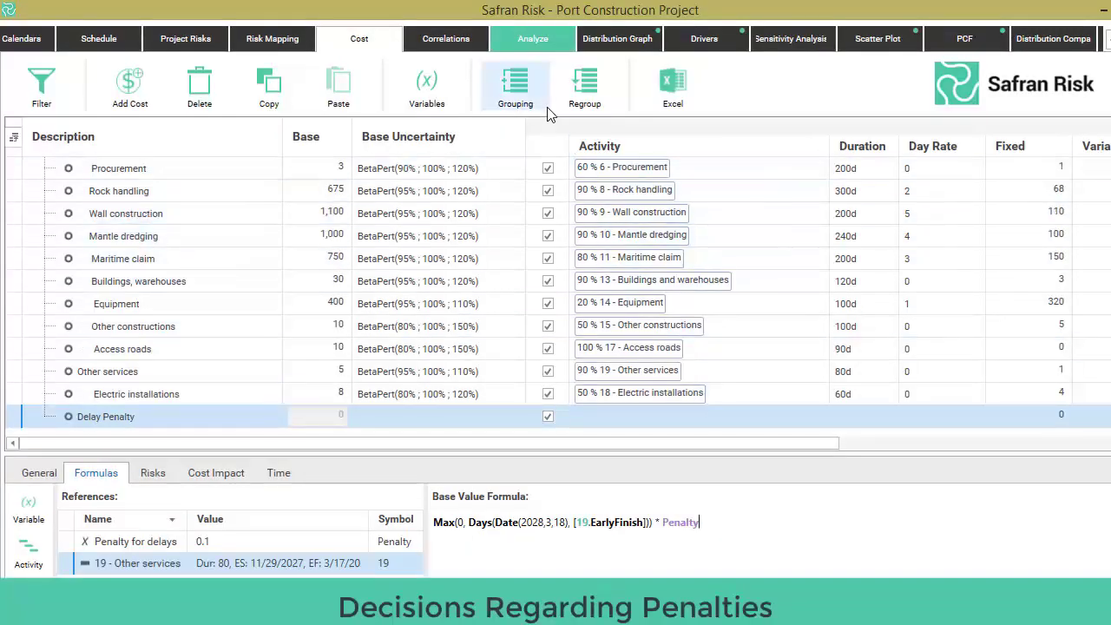
Step: Run the 20,000-iteration risk analysis from the Analyze tab, moving the progress dialog aside
click(533, 41)
click(681, 370)
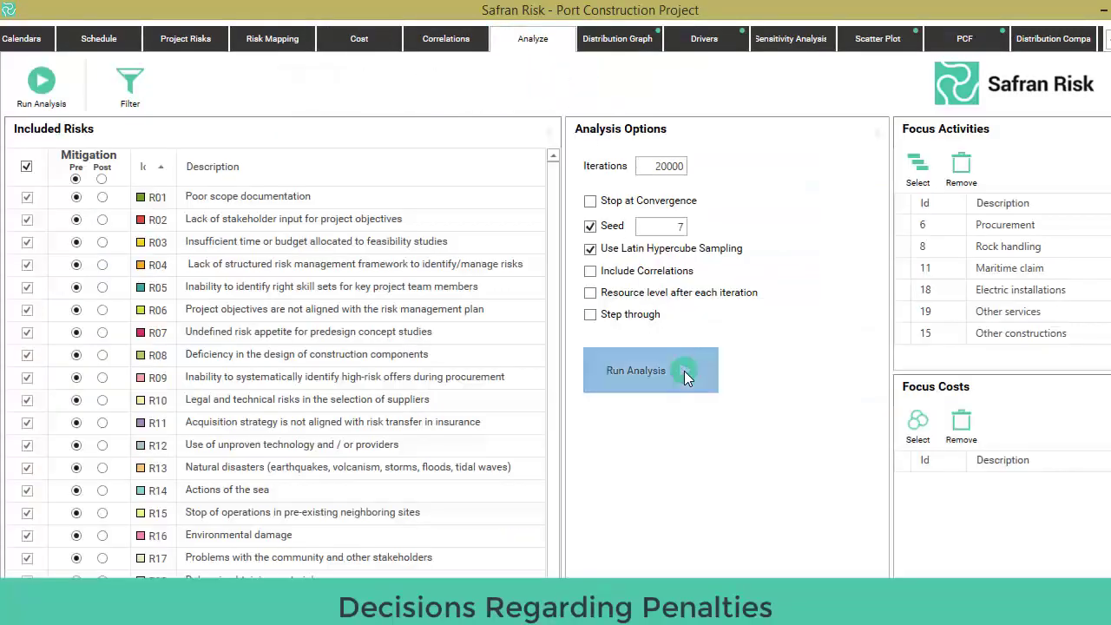
drag(636, 255, 724, 415)
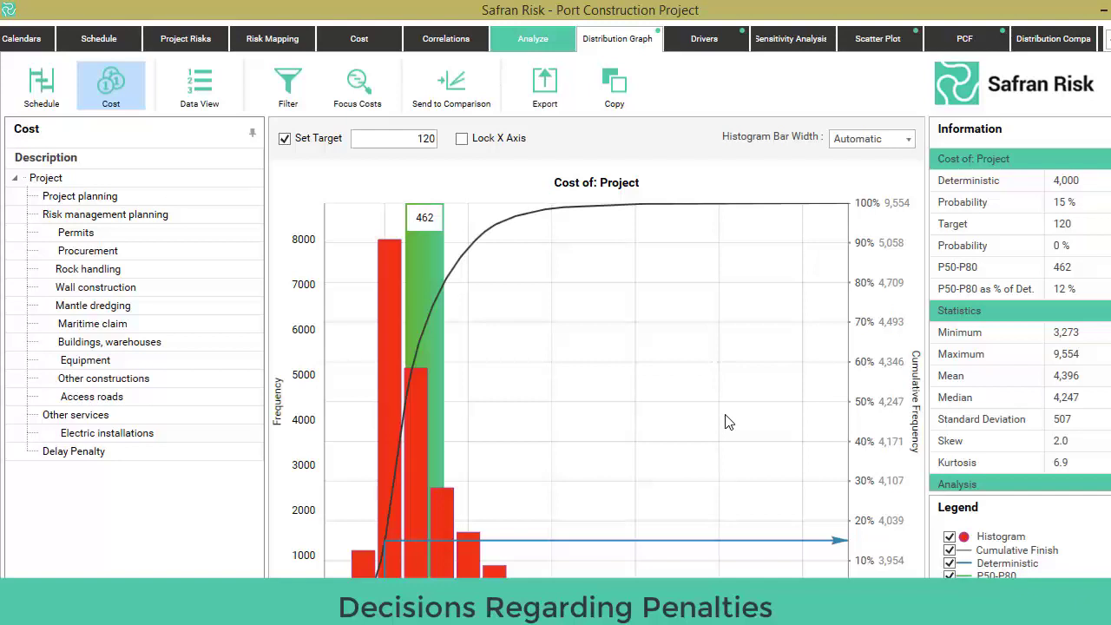
Step: Review the deterministic cost, its probability and P50–P80 range, then show the finish-date distribution
click(973, 182)
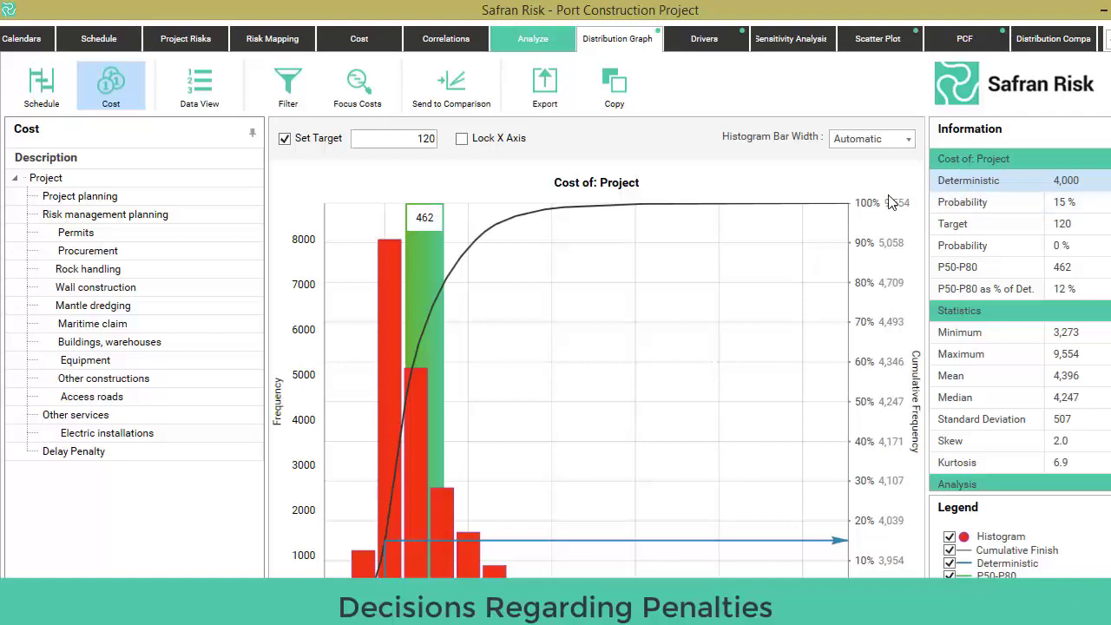
click(941, 205)
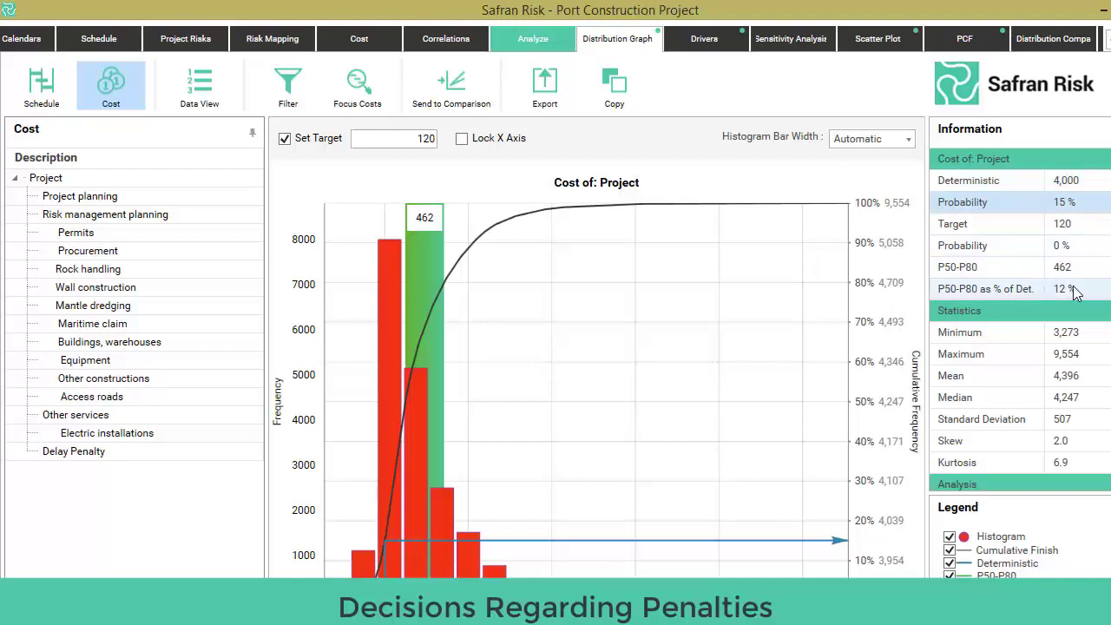
click(975, 271)
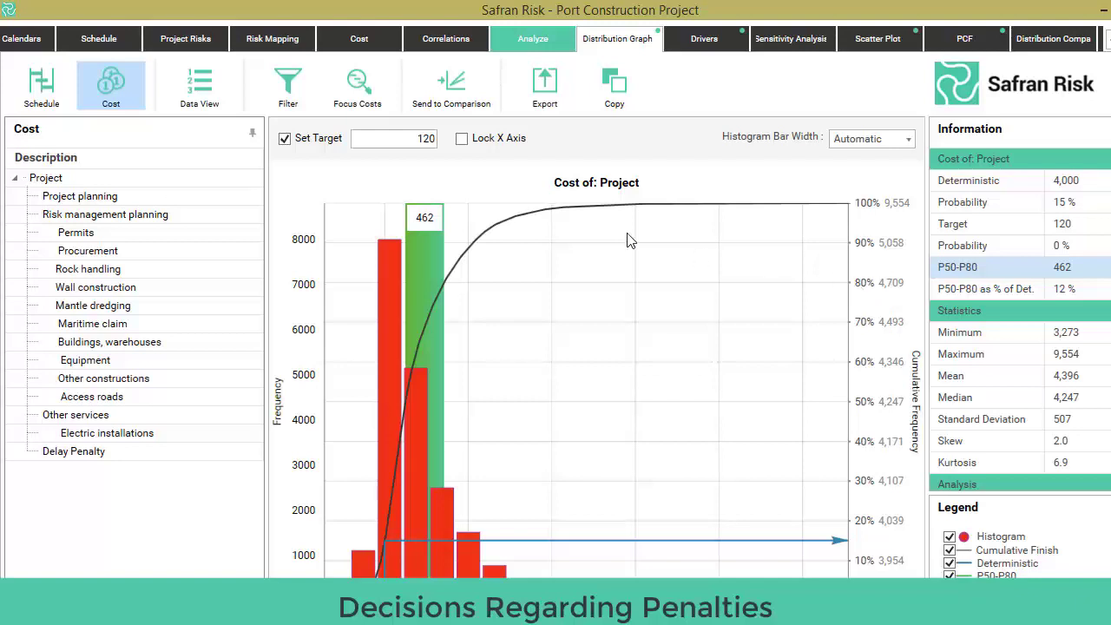
click(41, 91)
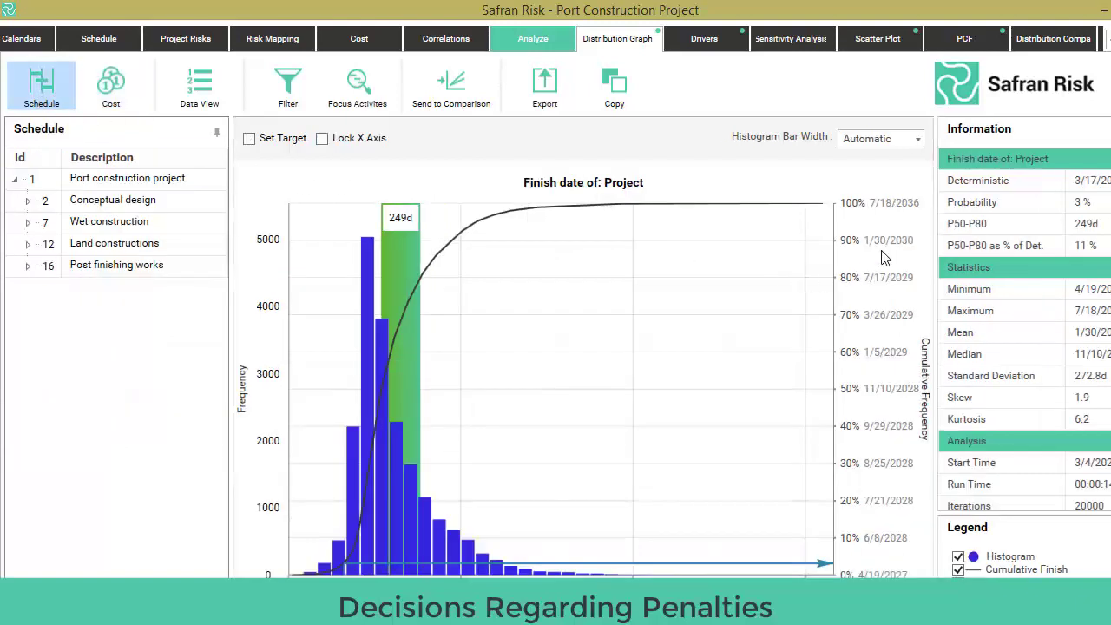
Step: Check the deterministic finish date's probability, then send the Project cost distribution to comparison
click(969, 210)
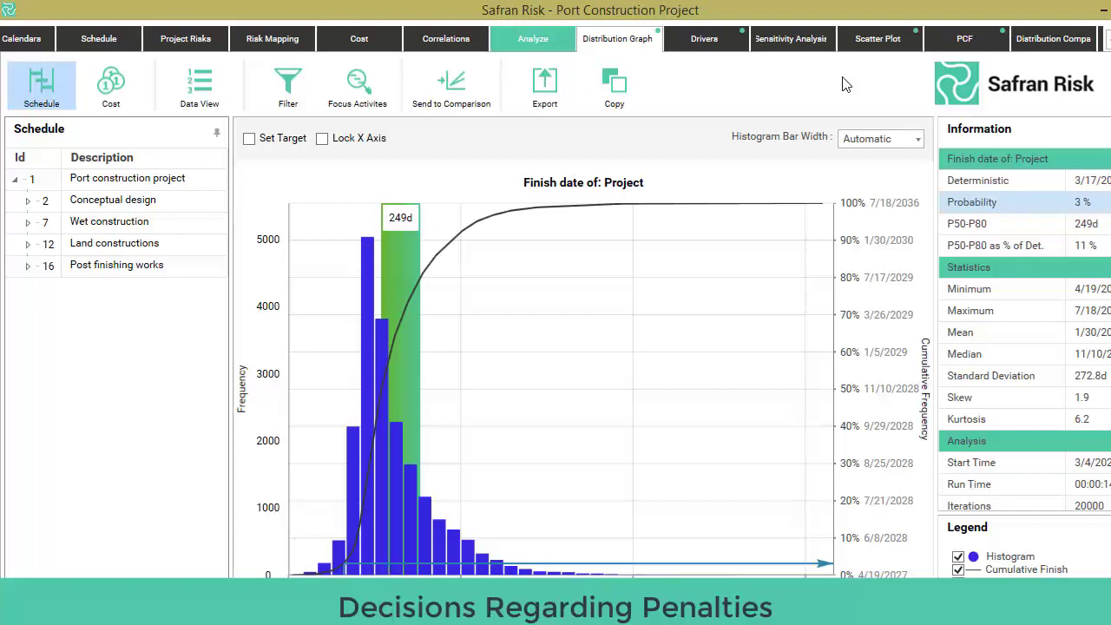
click(120, 93)
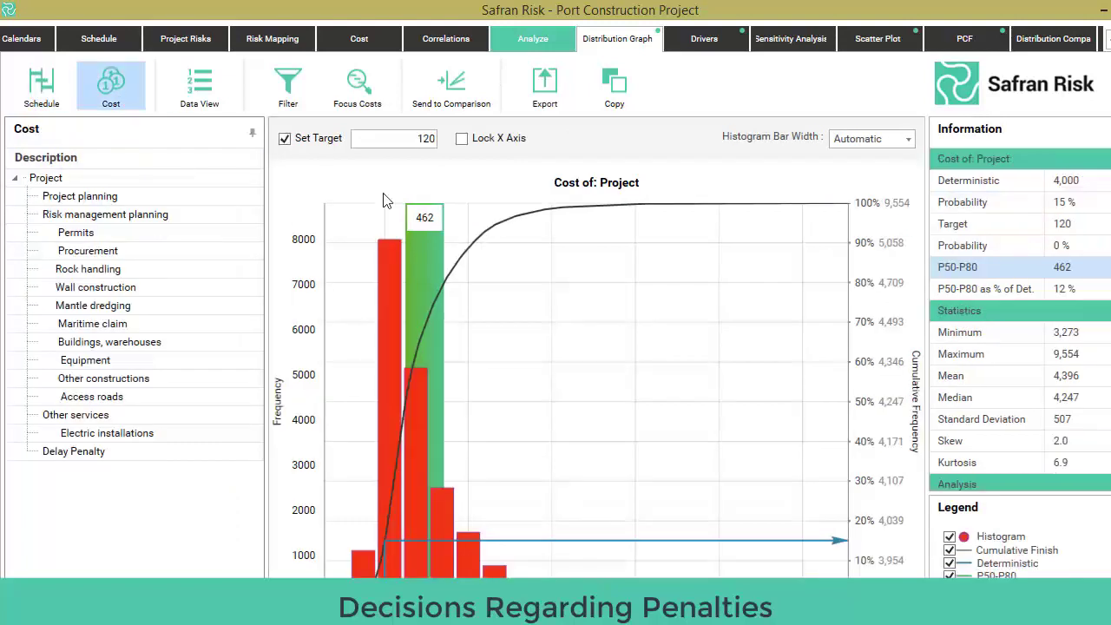
click(479, 119)
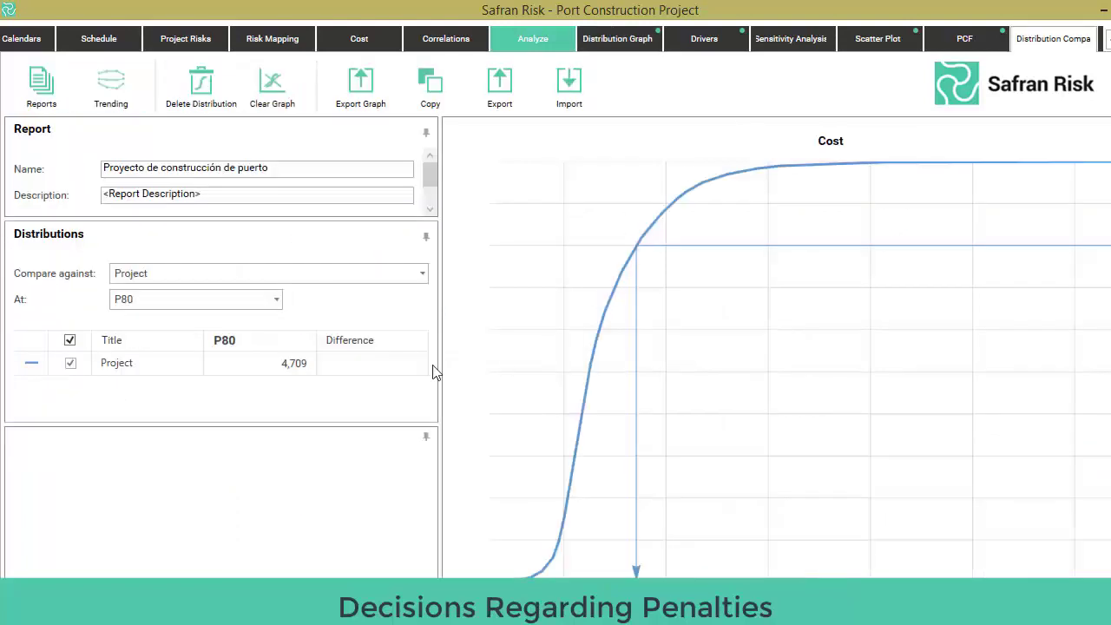
Step: Rename the compared Project cost distribution to 'With penalties'
double_click(177, 374)
text(With penalties)
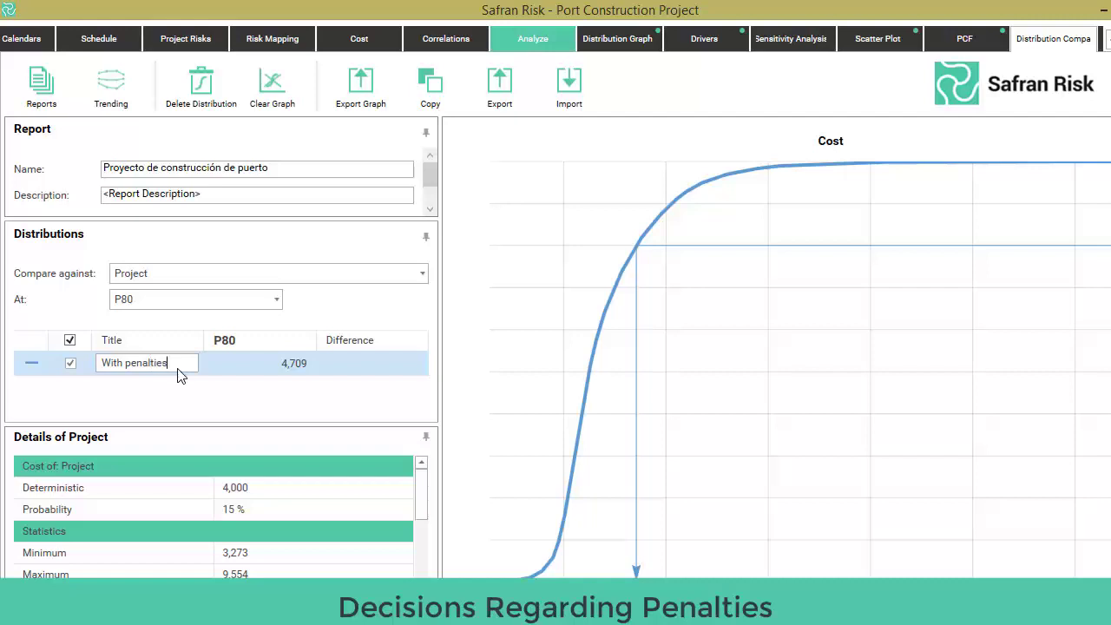
key(Return)
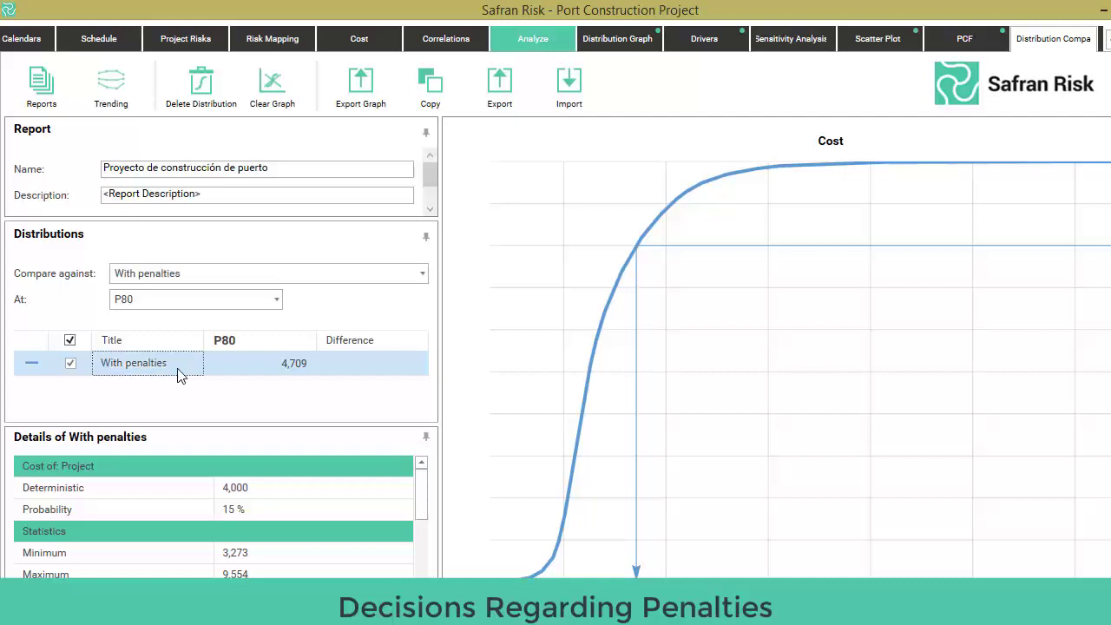
Step: Inspect the distribution's probability and median details, then return to the Cost sheet
click(235, 514)
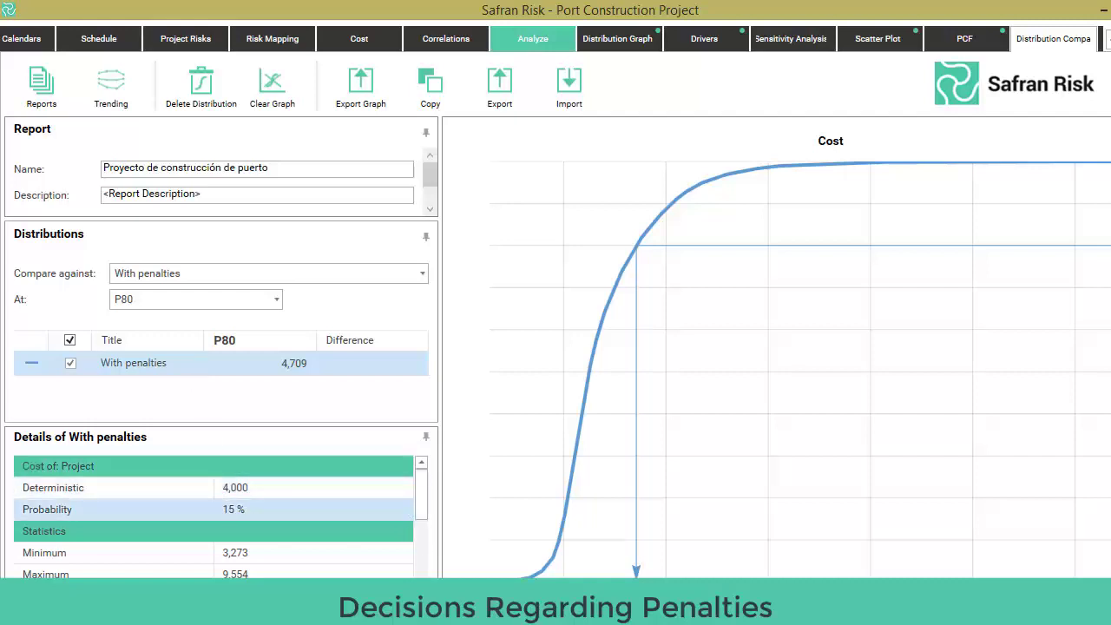
scroll(260, 516, down, 1)
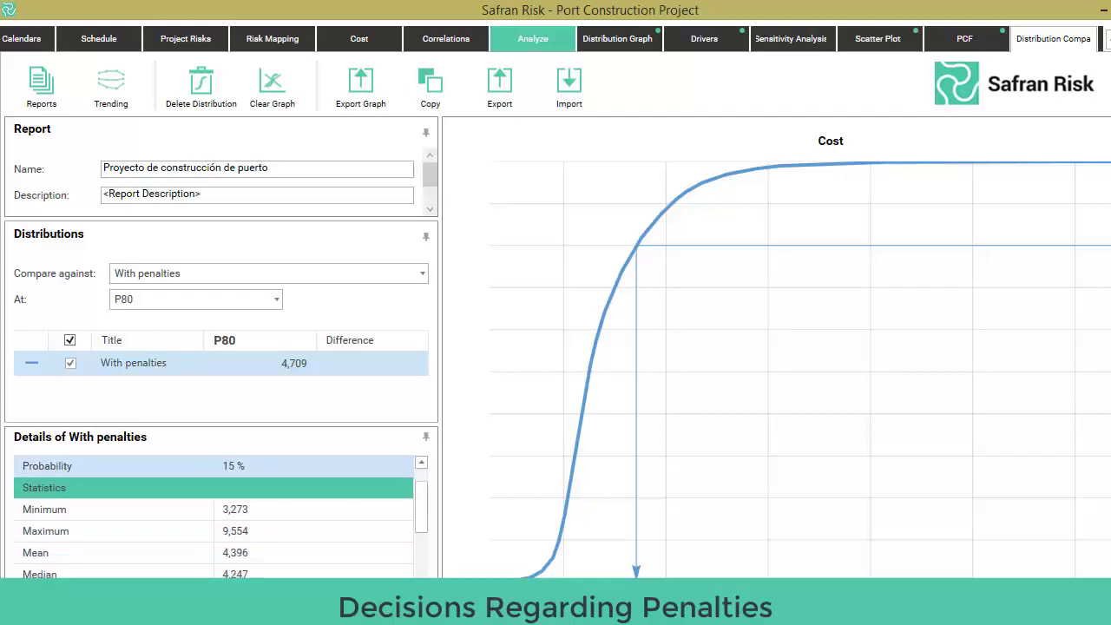
click(287, 552)
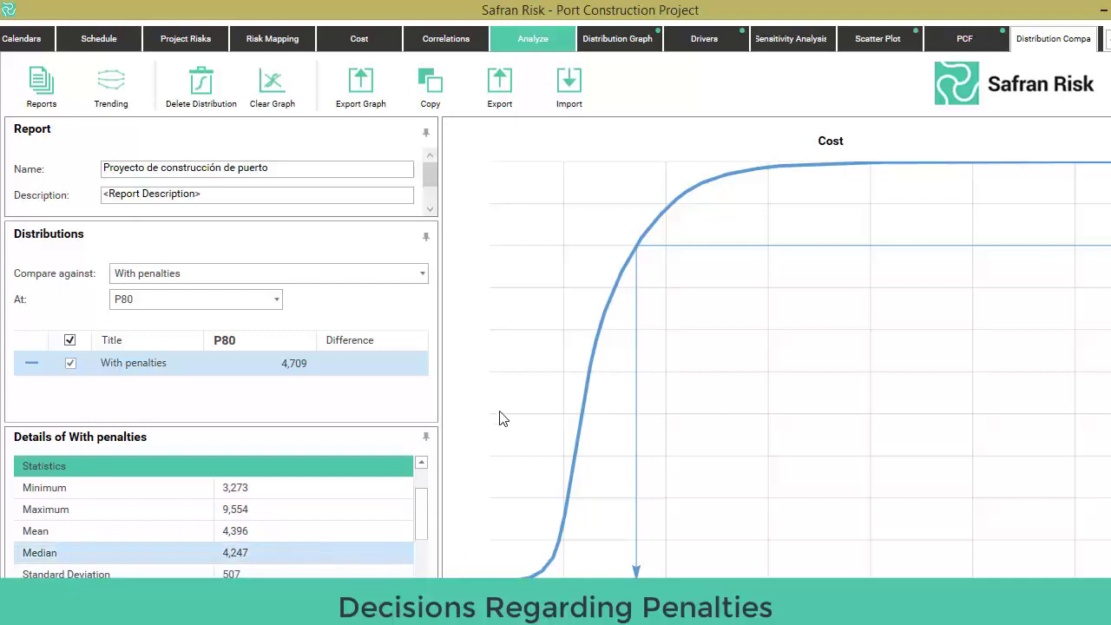
drag(426, 513, 426, 481)
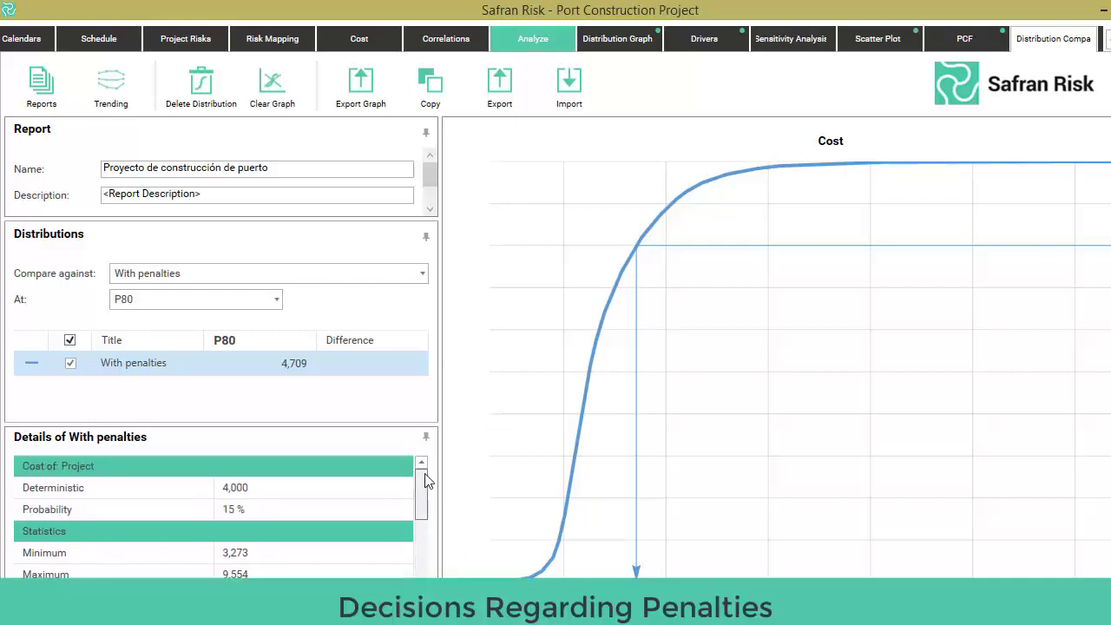
click(363, 43)
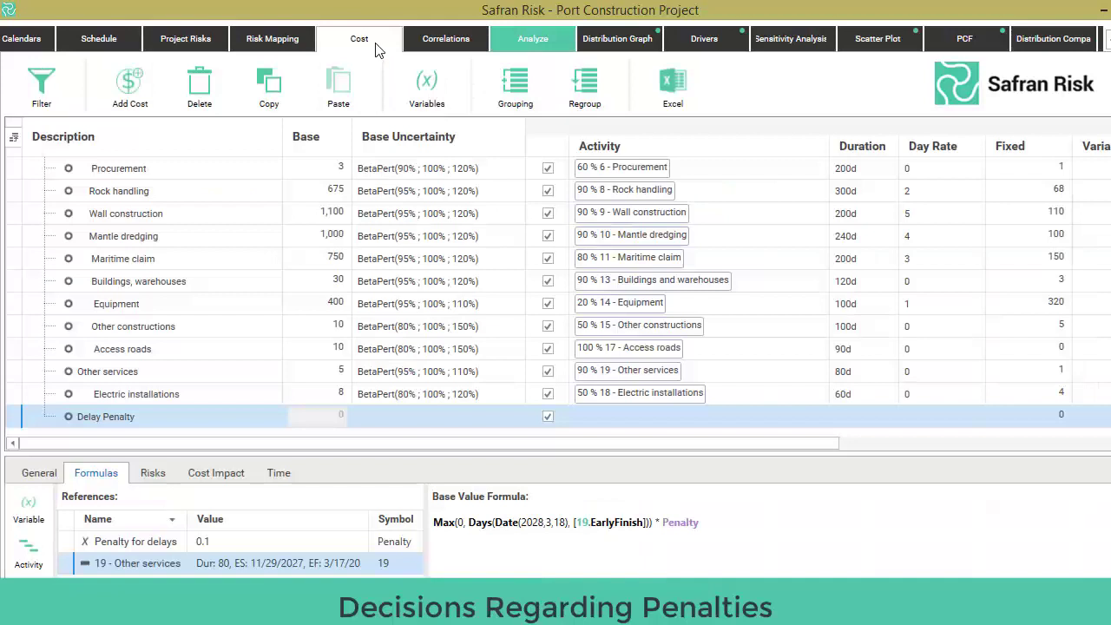
Step: Set the Penalty for delays base rate to 0, rerun the analysis, and send the cost curve to comparison
click(423, 84)
click(665, 236)
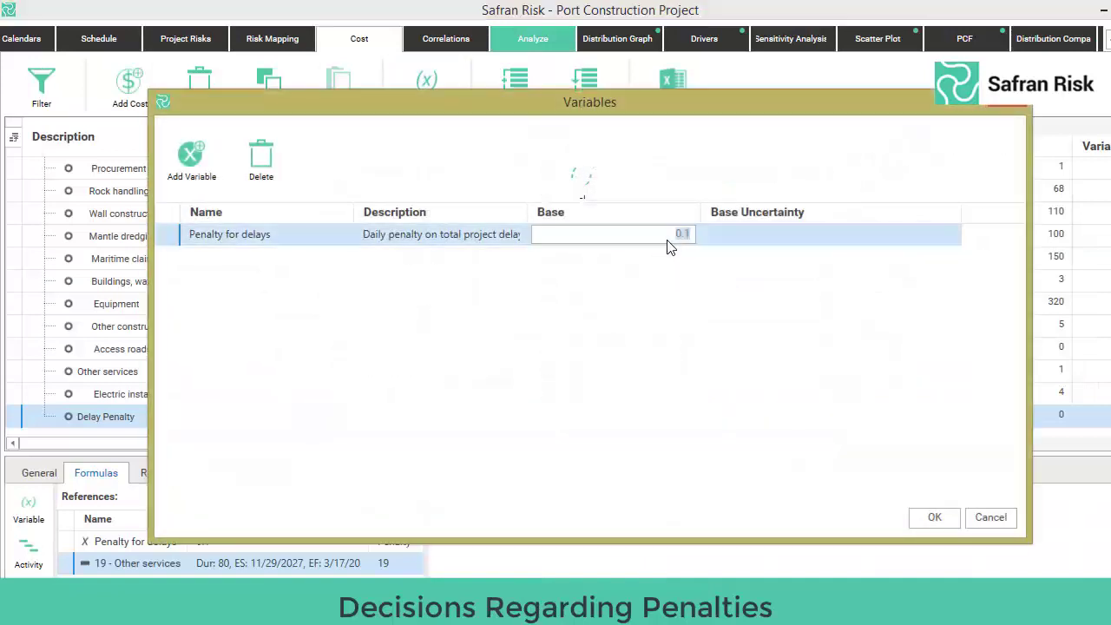
text(0)
click(932, 515)
click(546, 41)
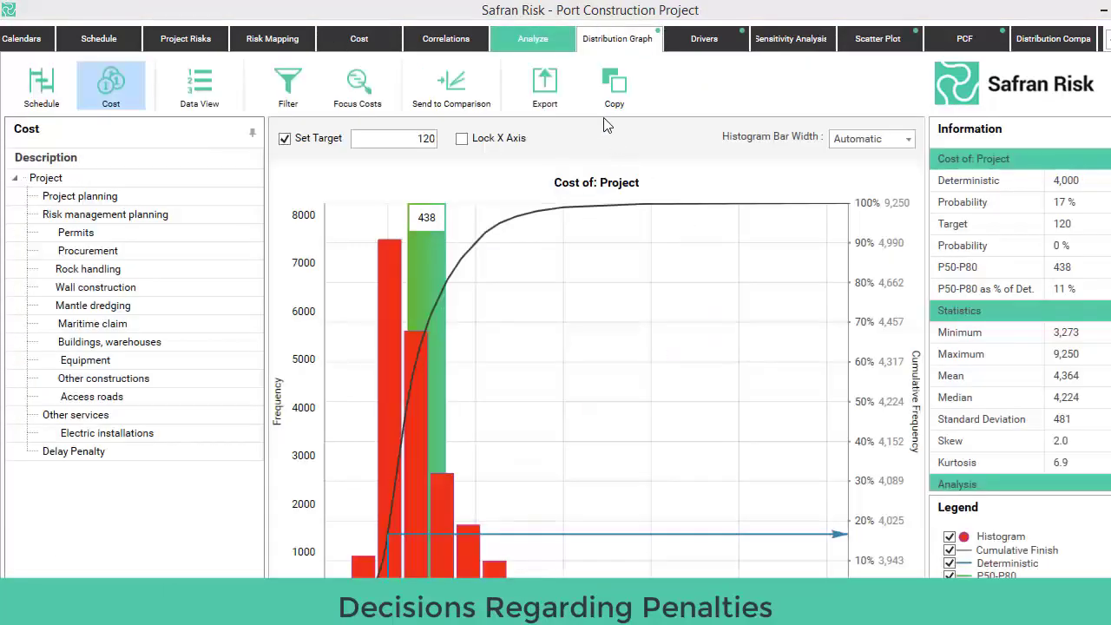
click(471, 82)
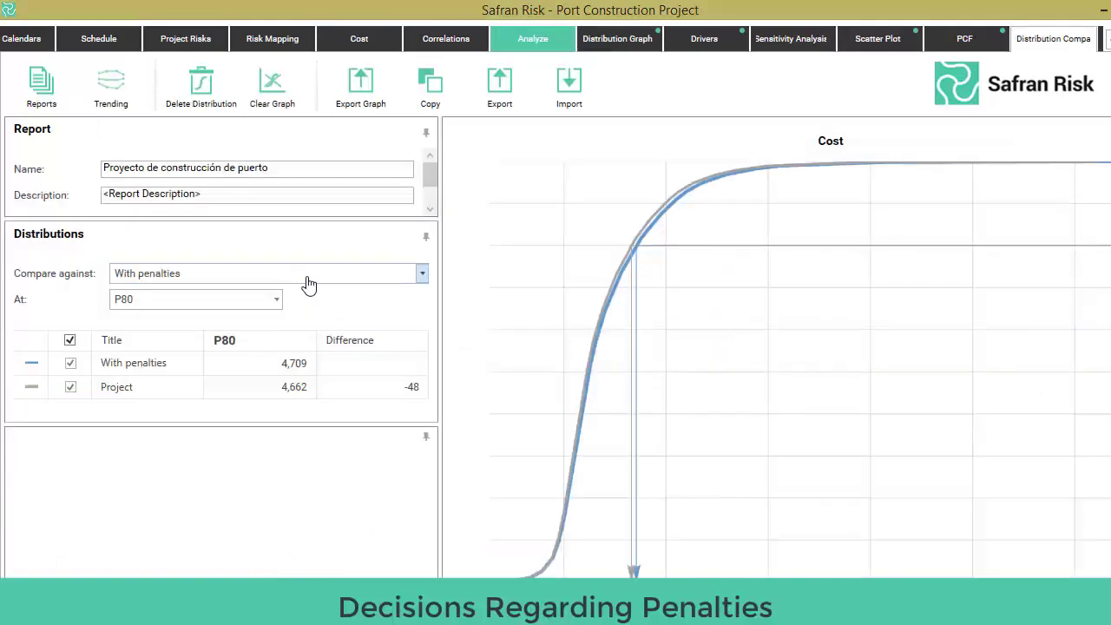
Step: Rename the newly added Project distribution to 'withlout penalties'
click(174, 381)
click(174, 381)
text(withlout penalties)
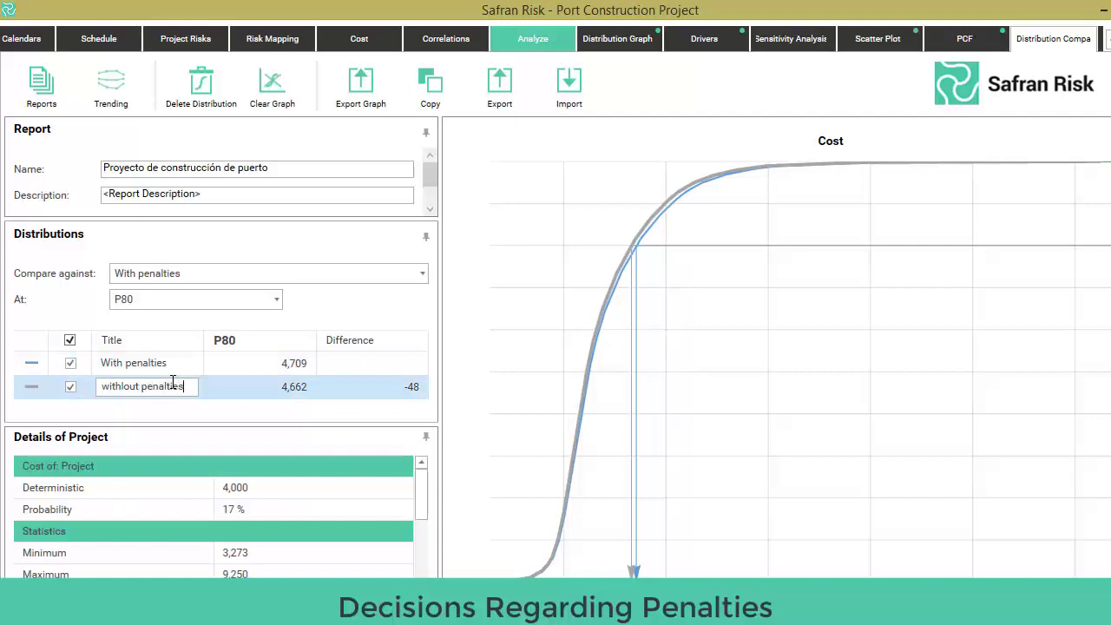
key(Return)
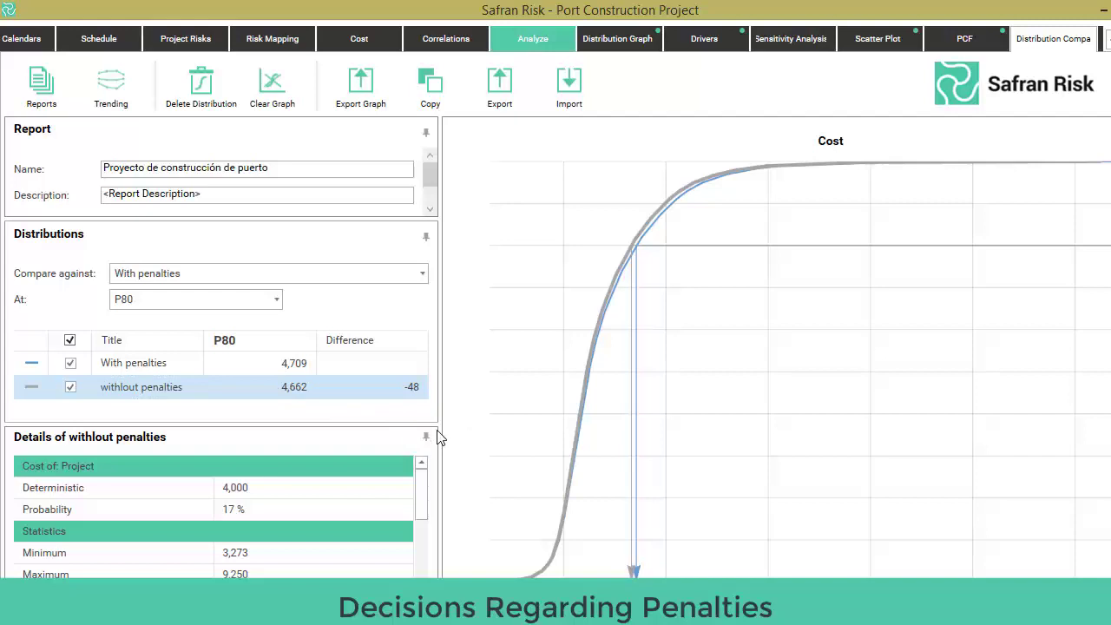
Step: Compare the details of the With penalties and withlout penalties distributions
click(299, 365)
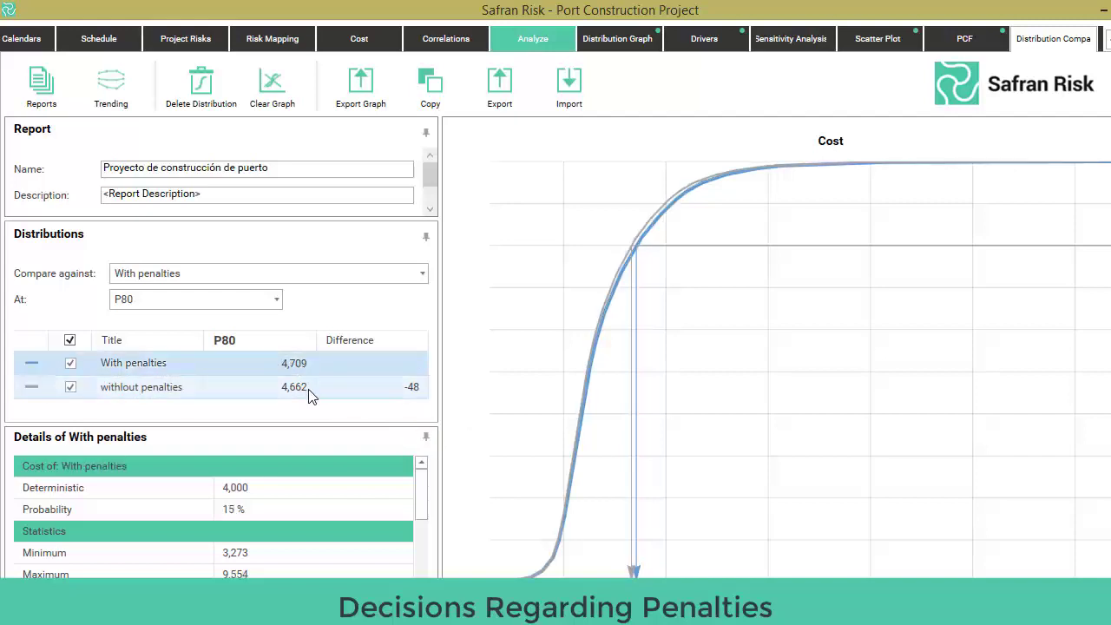
click(310, 388)
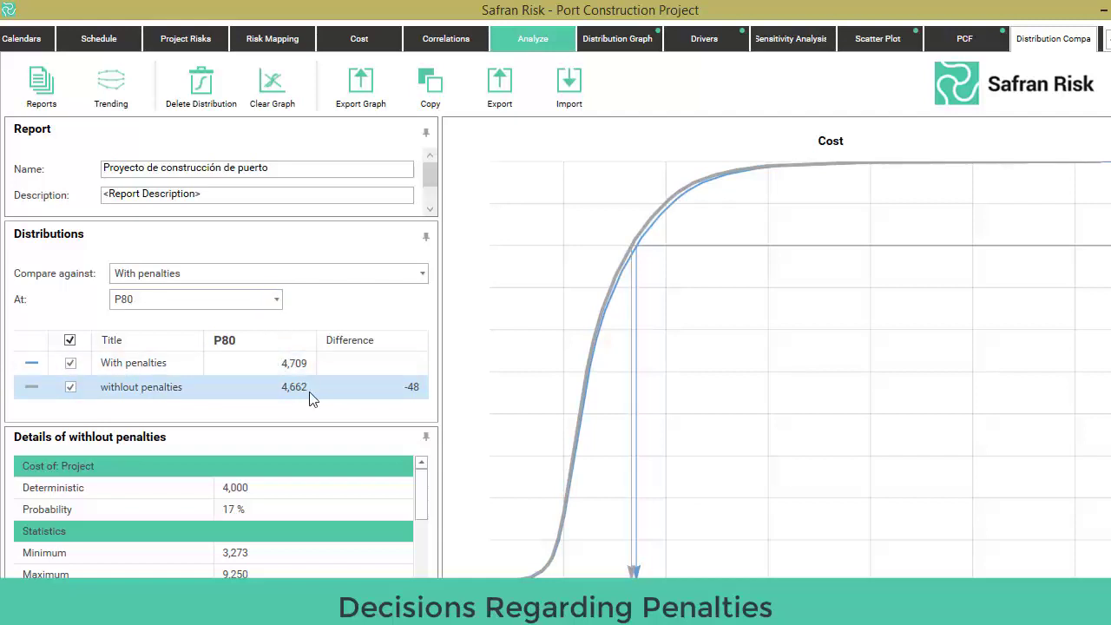
click(309, 368)
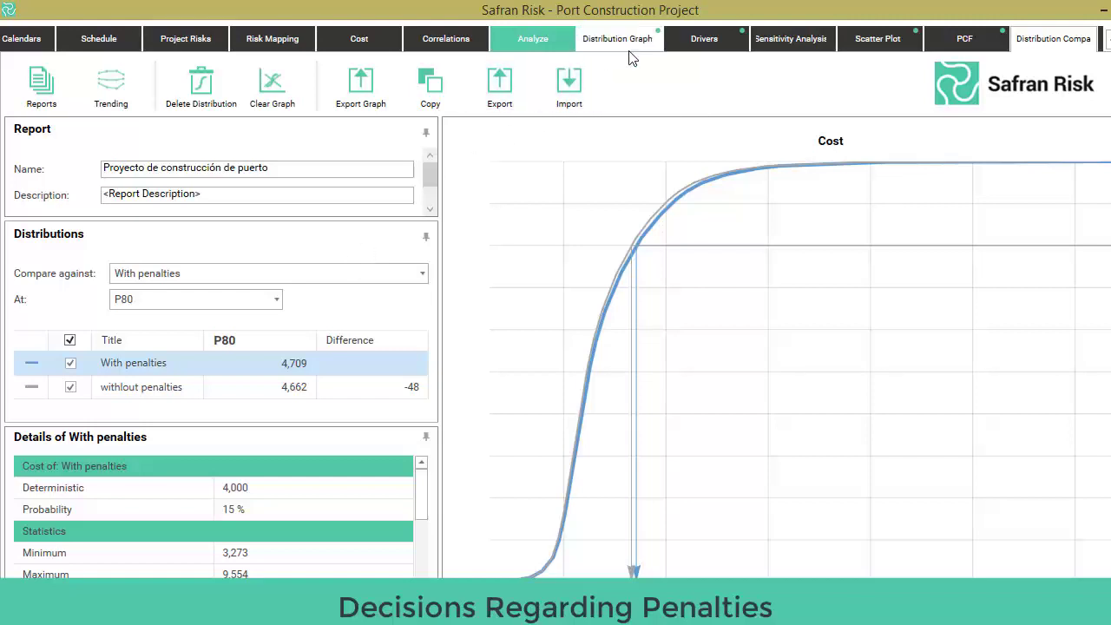
Step: Set the Penalty for delays base back to 0.1 and rerun the 20,000-iteration analysis
click(386, 49)
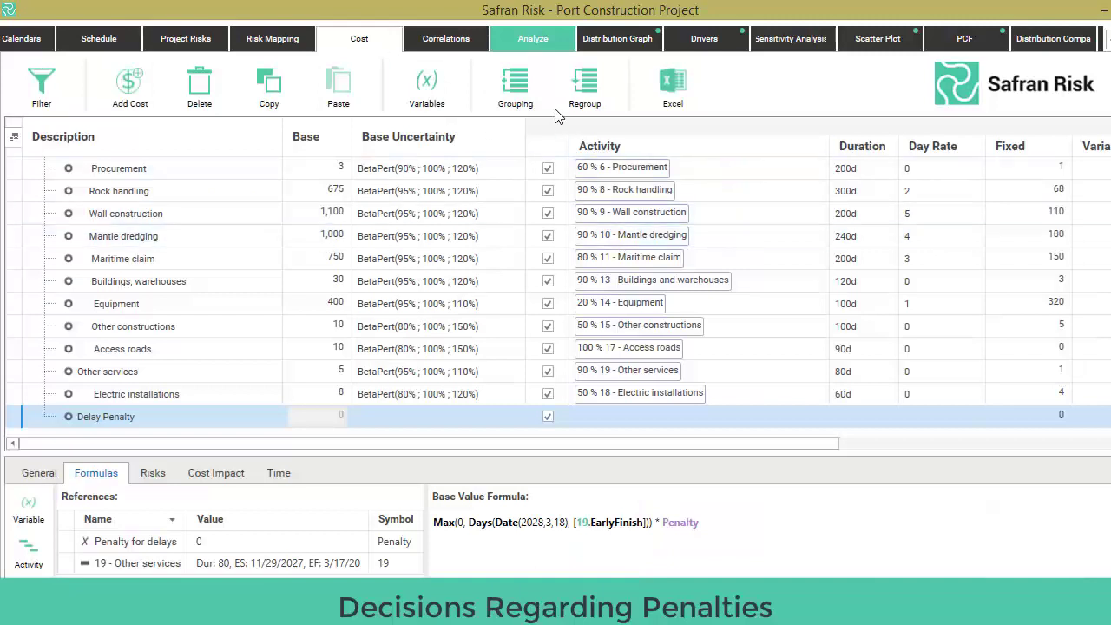
click(426, 87)
click(665, 237)
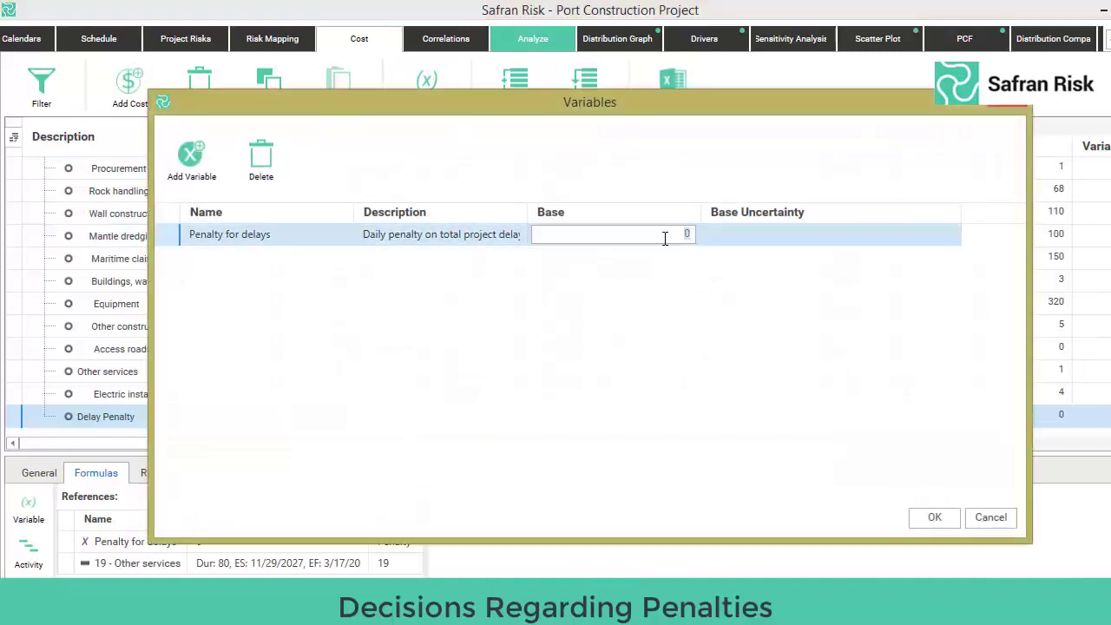
text(0.1)
key(Return)
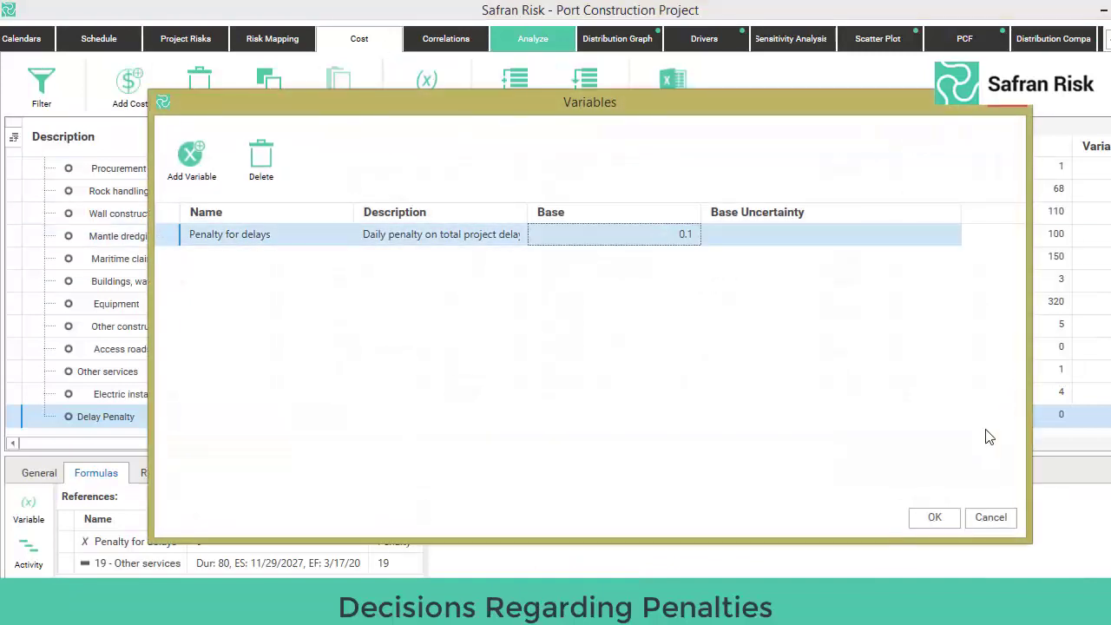
click(934, 517)
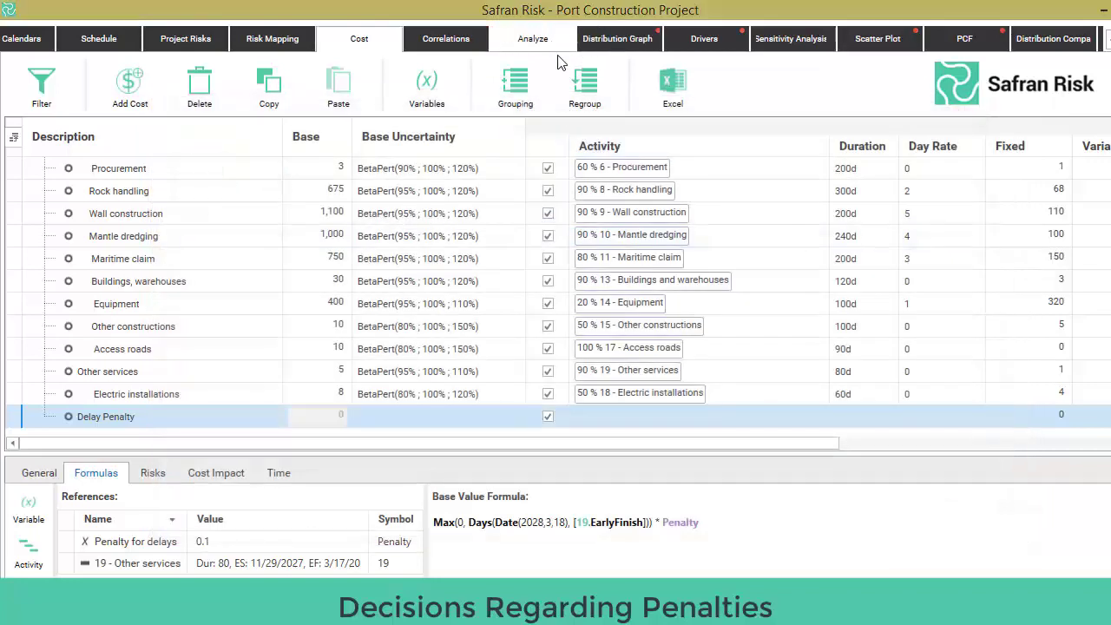
click(555, 42)
click(691, 365)
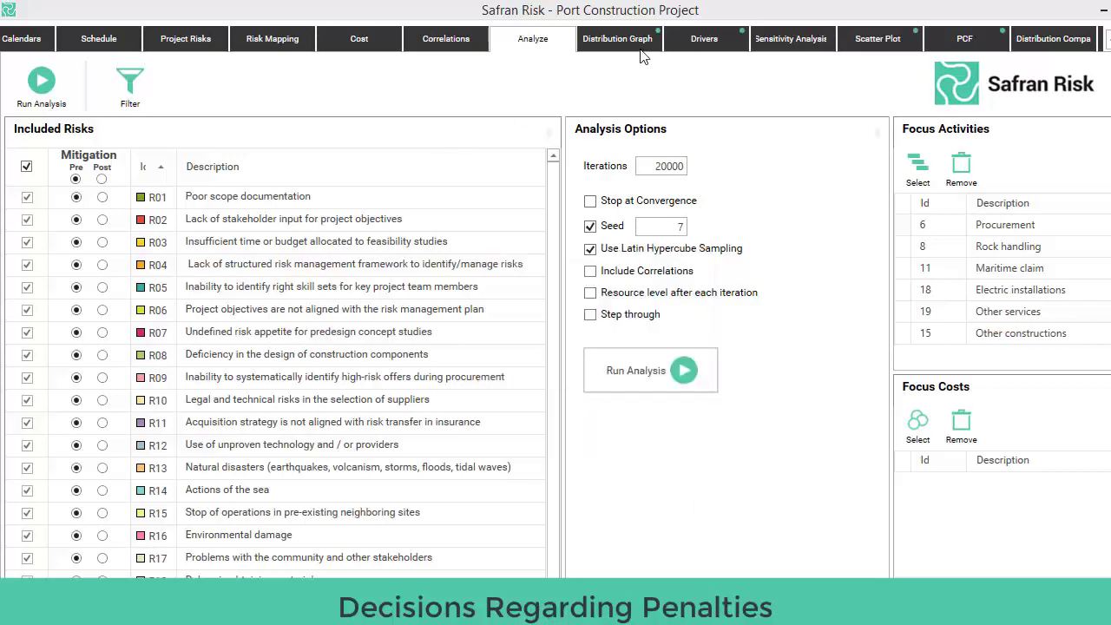
Step: Show the Delay Penalty cost distribution (mean 32, median 24, P80 49) on the Distribution Graph
click(632, 43)
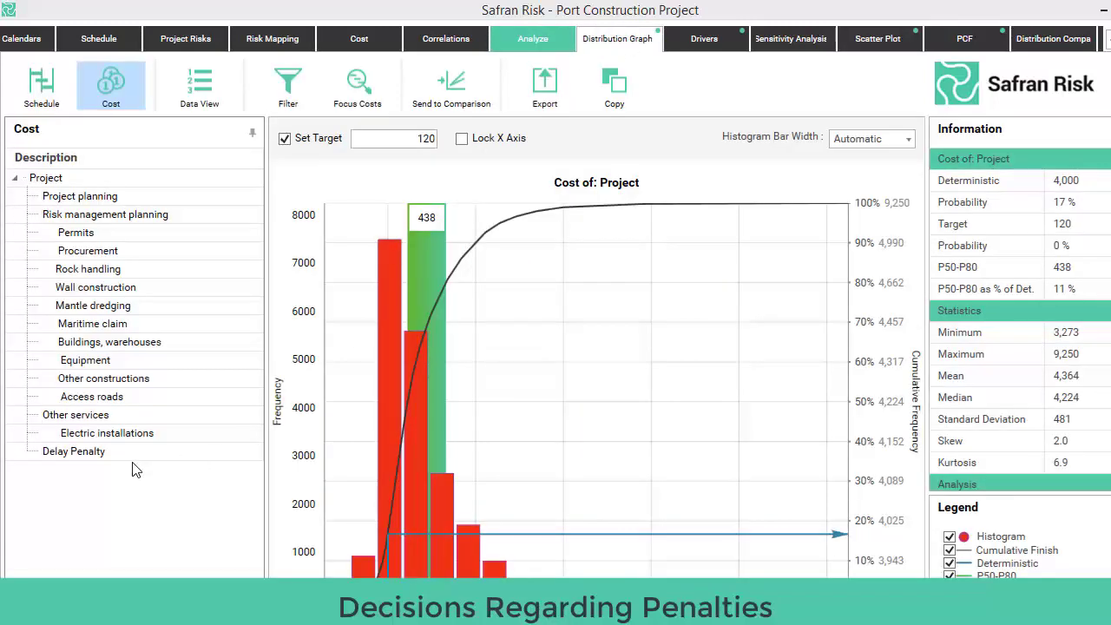
click(74, 452)
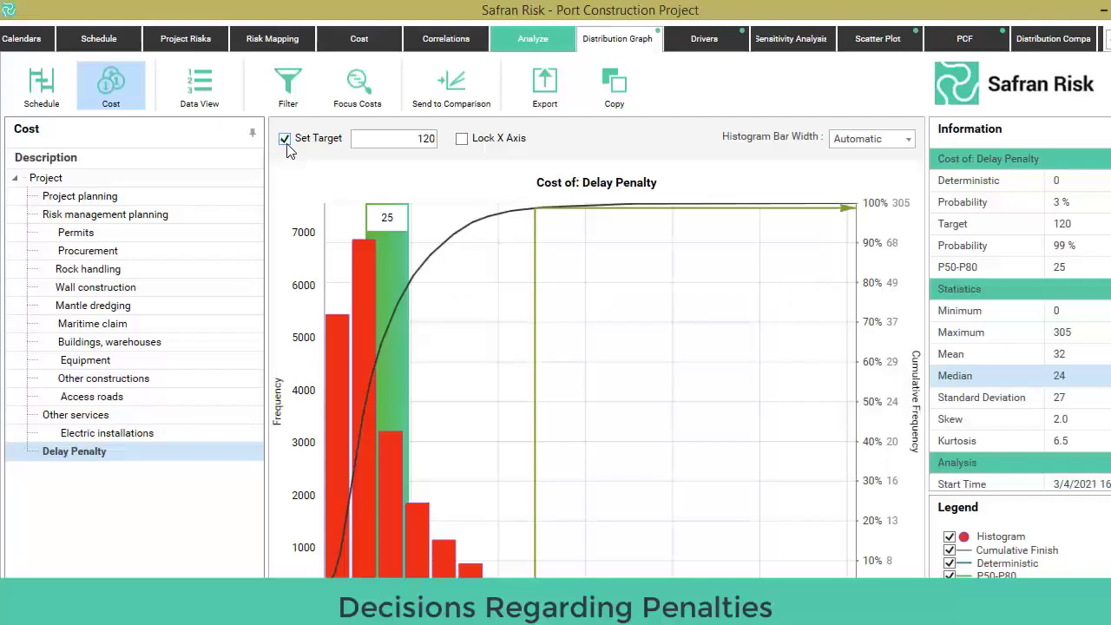
Step: Set a 120 cost target on the Delay Penalty distribution and read its 99% probability
click(285, 140)
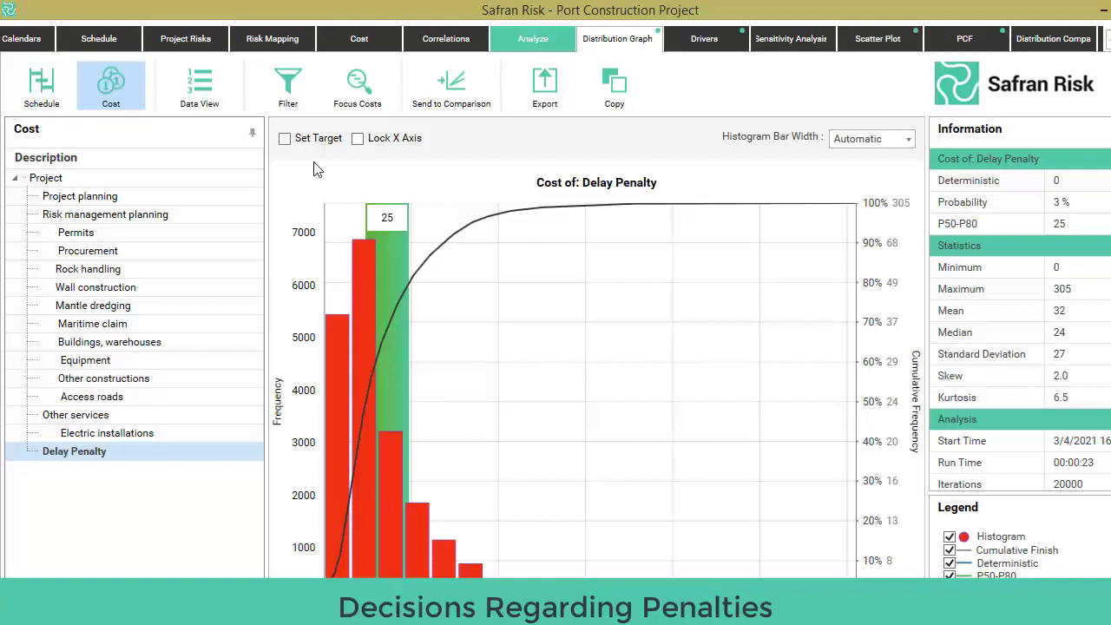
click(285, 139)
click(425, 141)
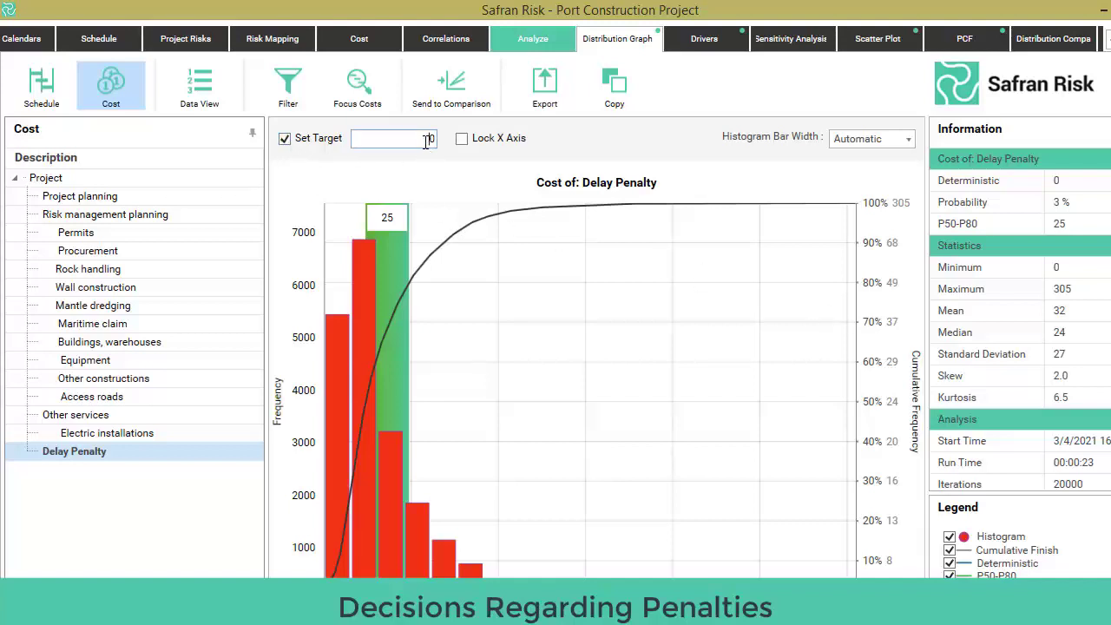
text(120)
key(Return)
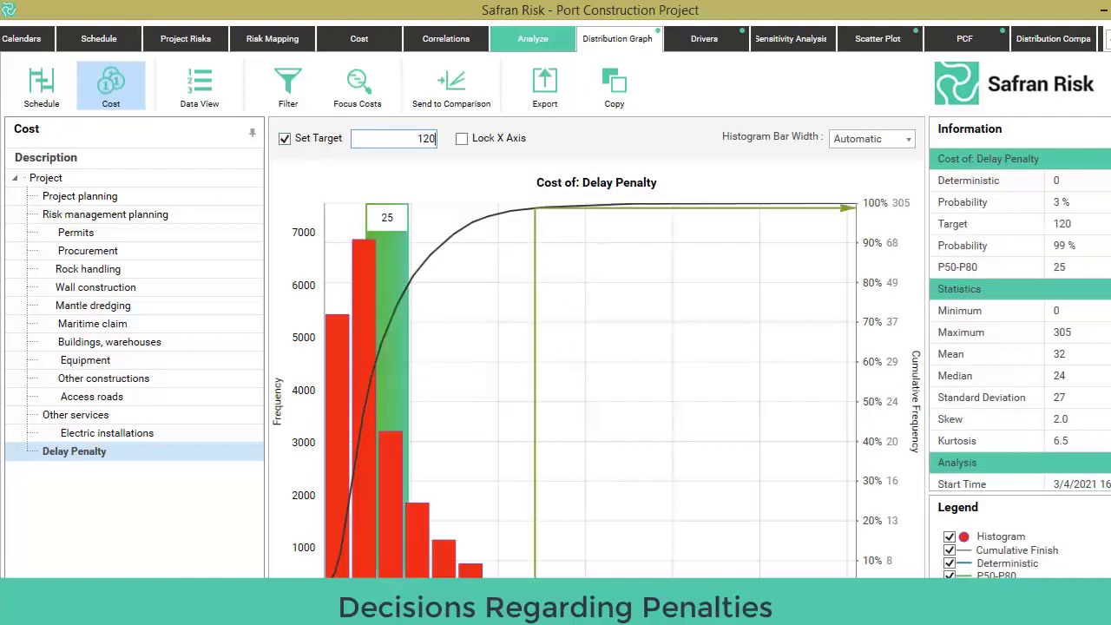
click(989, 224)
click(989, 246)
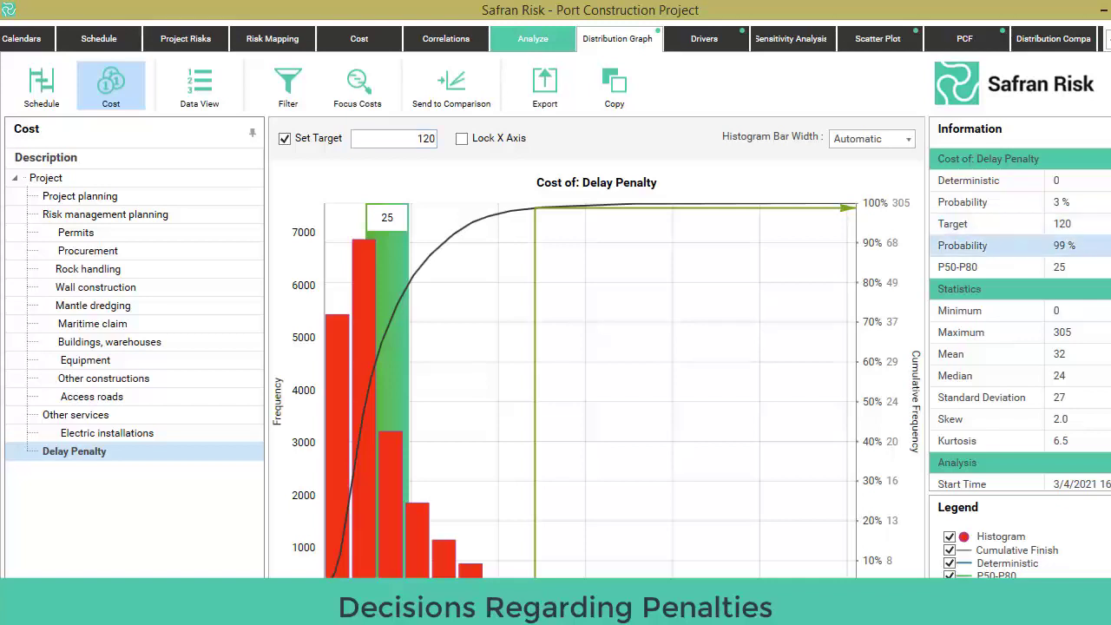